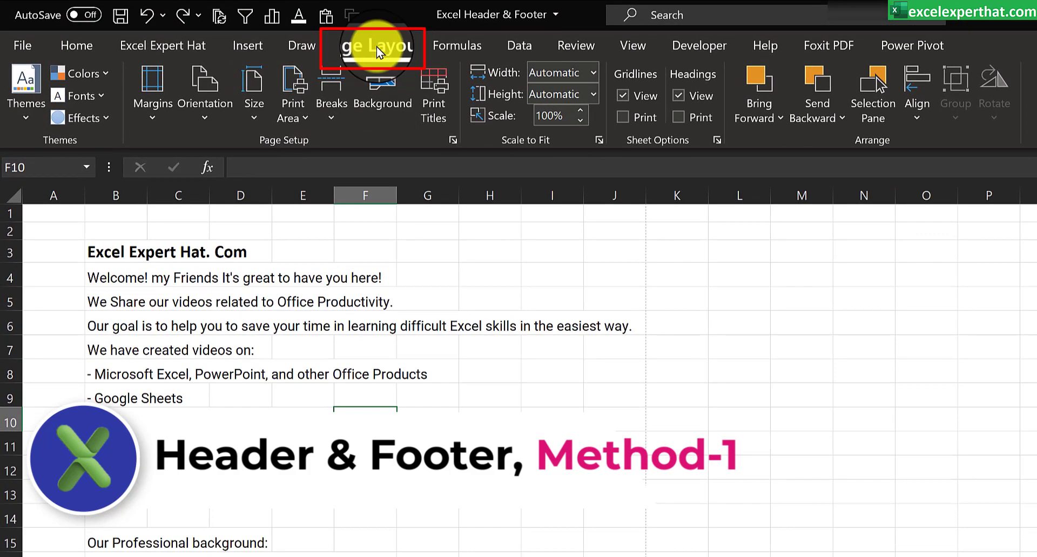
Step: In the page setup, apply the preset header "Sheet1, Confidential, Page 1" and the preset footer "Confidential, 16-05-2021, Page 1"
click(453, 141)
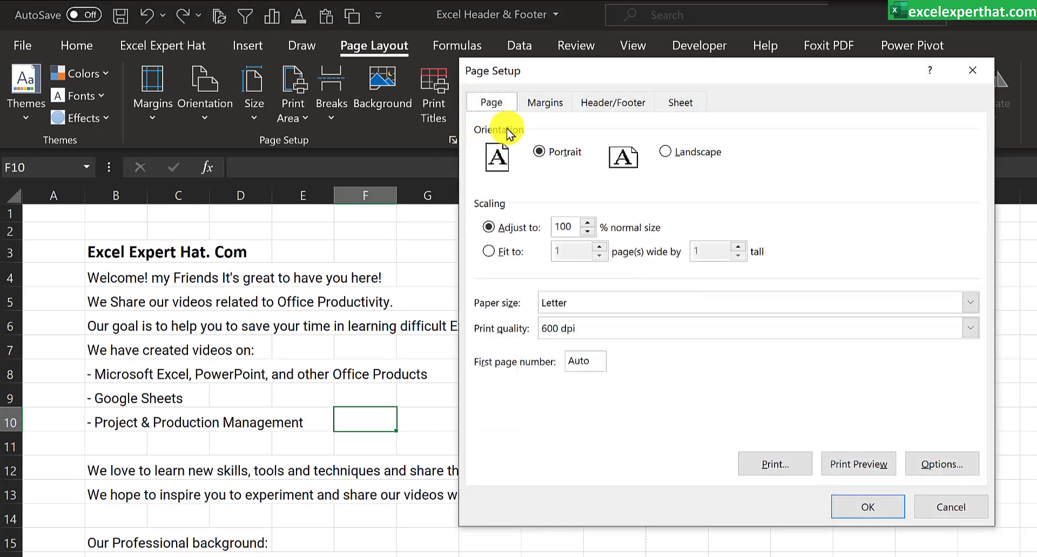
click(605, 103)
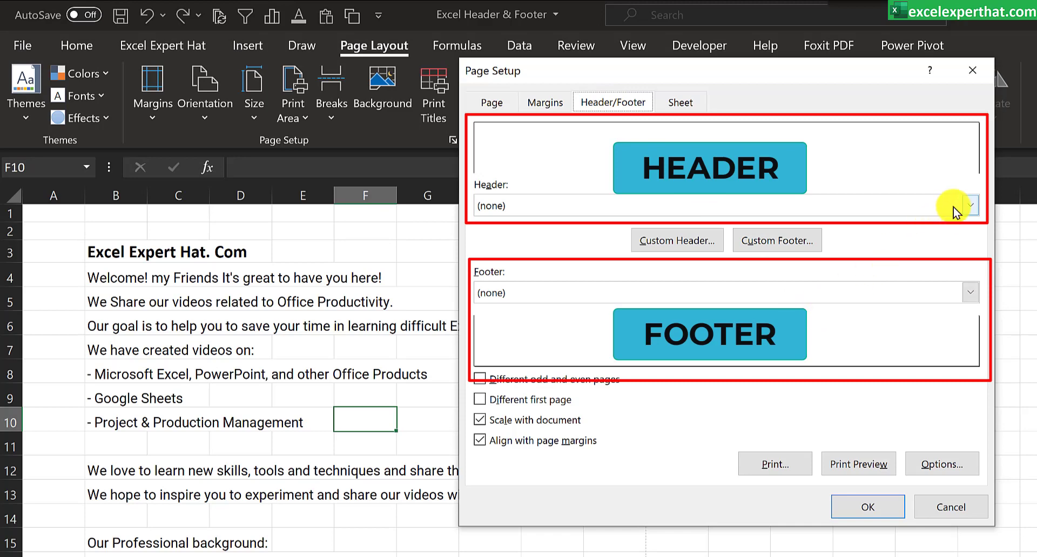
click(966, 205)
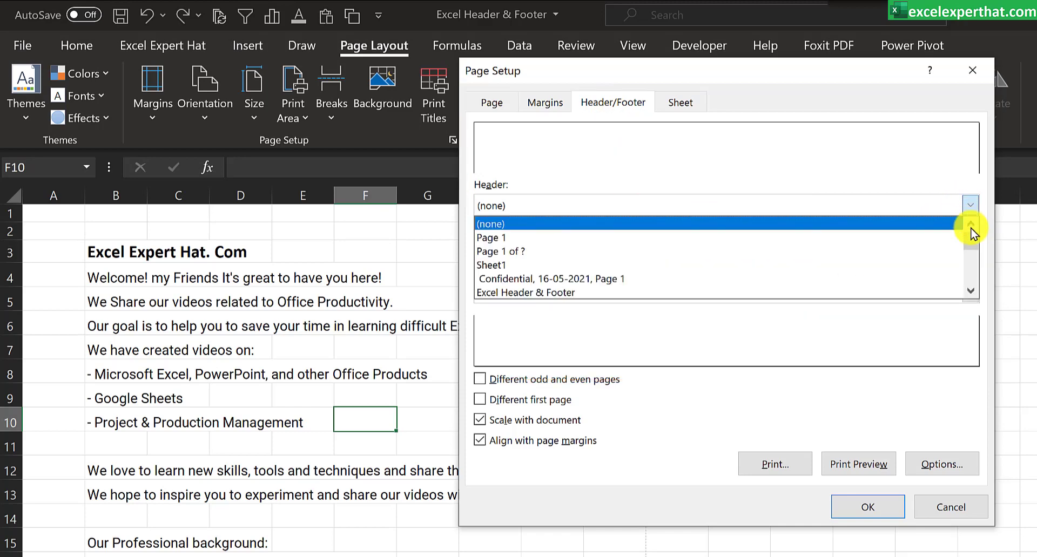
drag(972, 238, 971, 257)
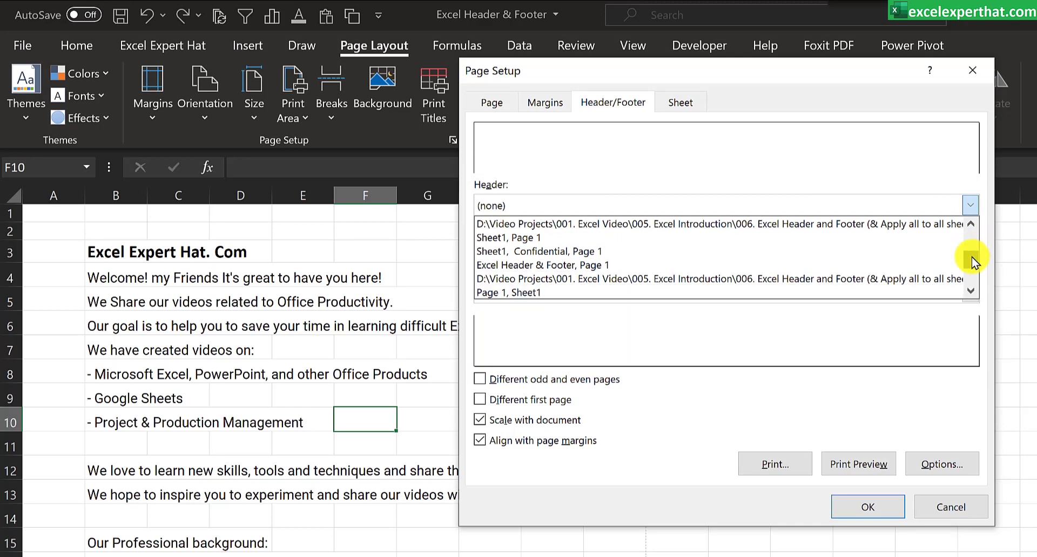
click(581, 252)
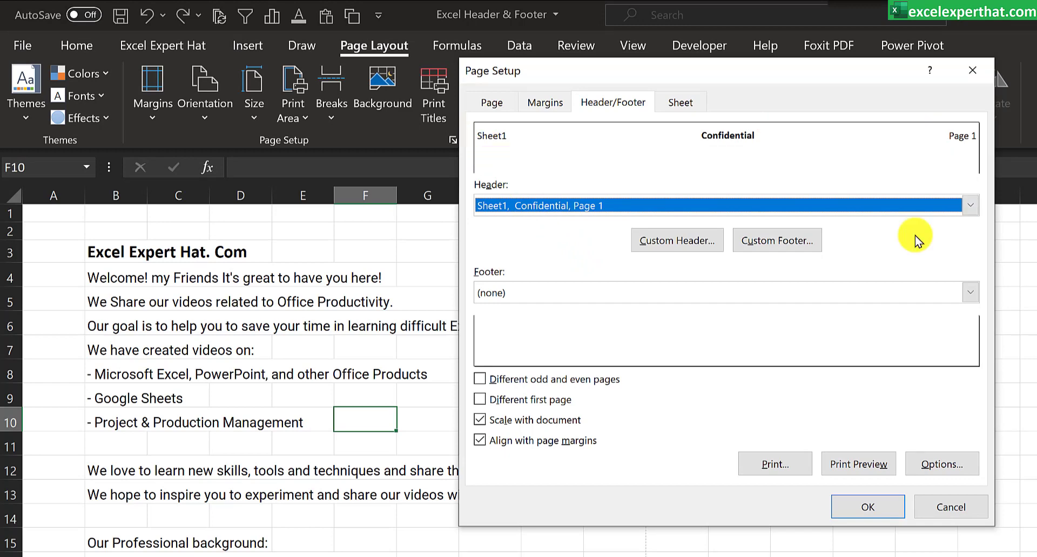
click(970, 296)
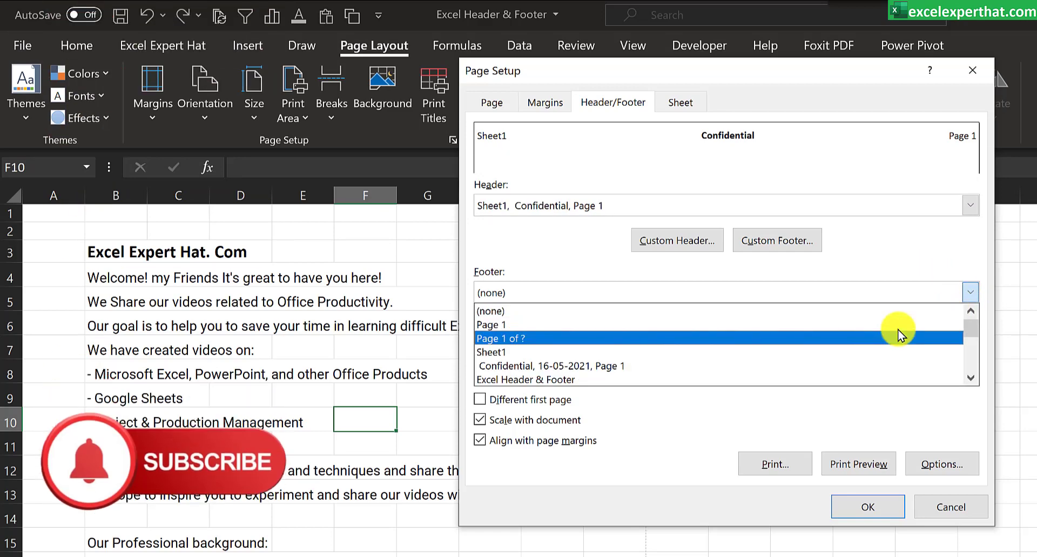
click(887, 363)
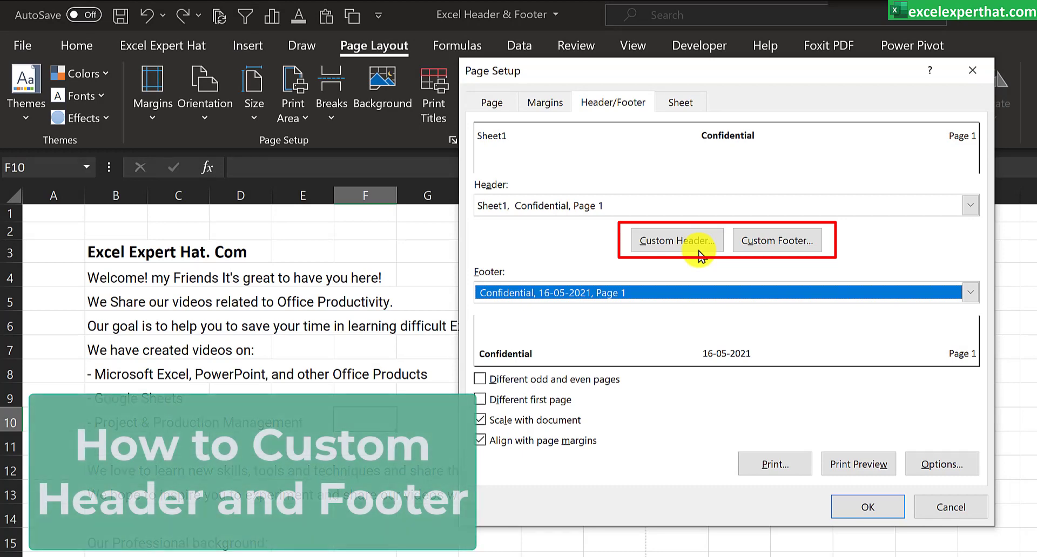
Step: Customize the header, replacing the sheet name code in its left section with the page number code &[Page]
click(674, 244)
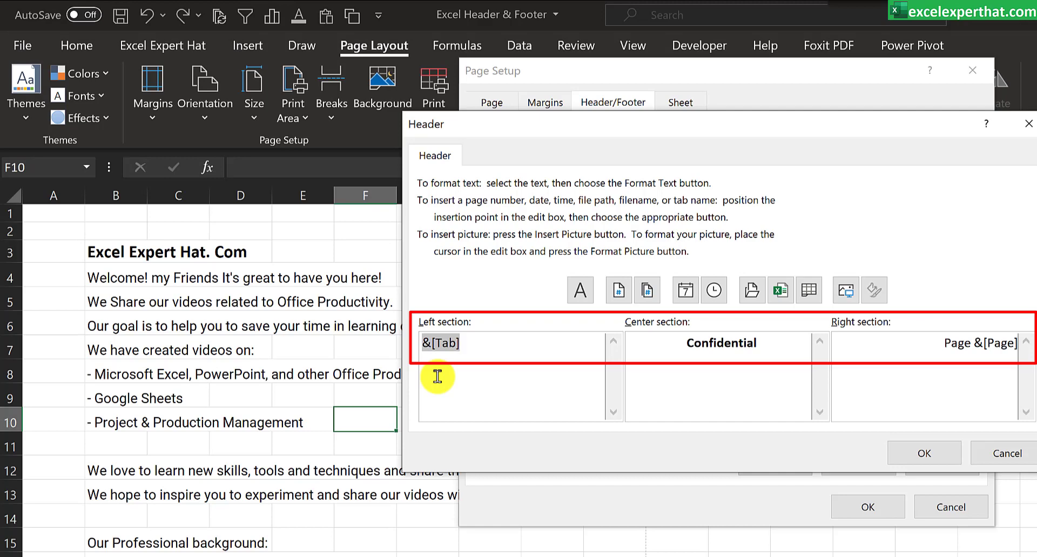
click(535, 354)
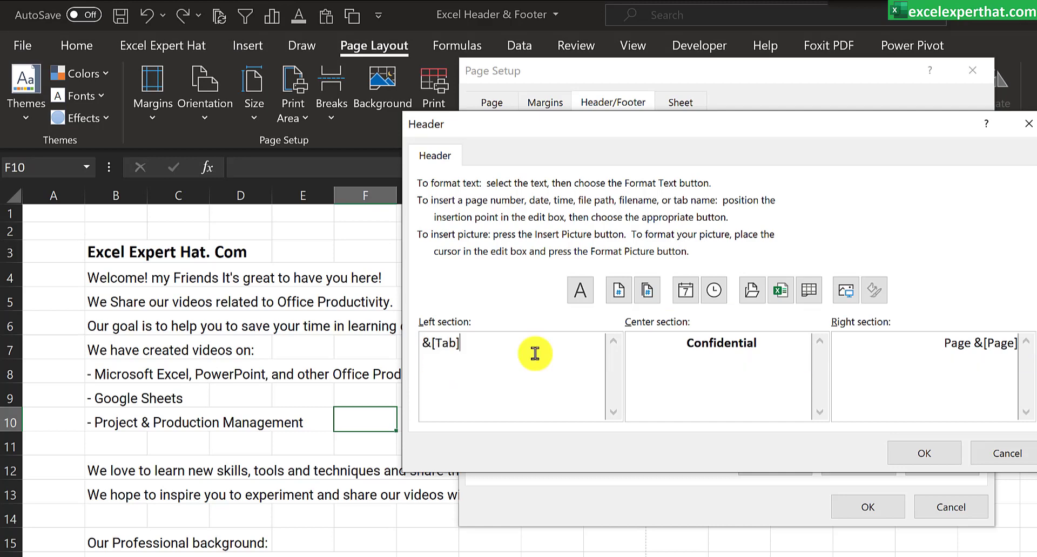
key(BackSpace)
key(BackSpace)
key(BackSpace)
key(BackSpace)
key(BackSpace)
click(619, 291)
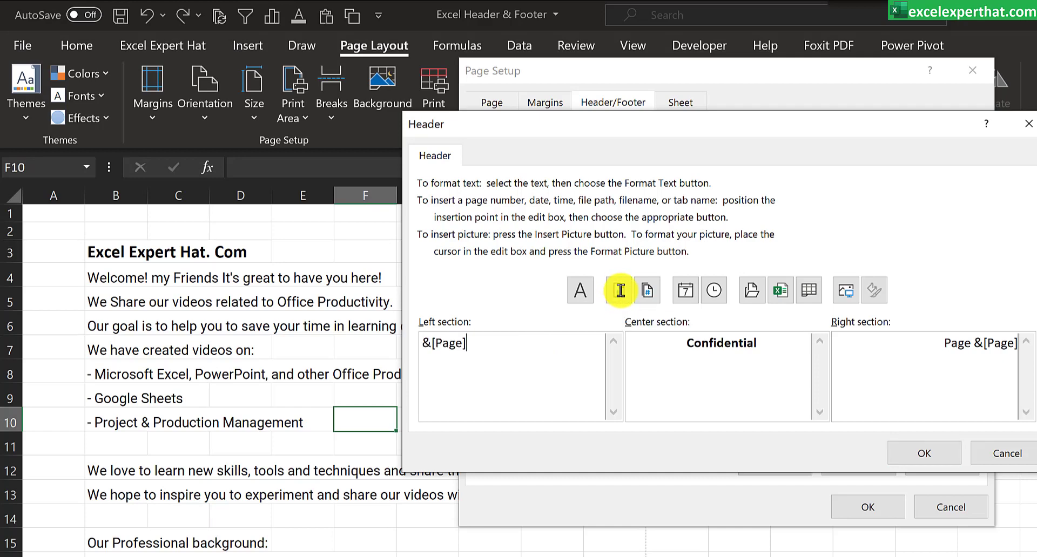
Step: Replace the custom header's center section with the date code &[Date] and its right section with the file name code, and accept the header
drag(778, 344, 660, 340)
key(BackSpace)
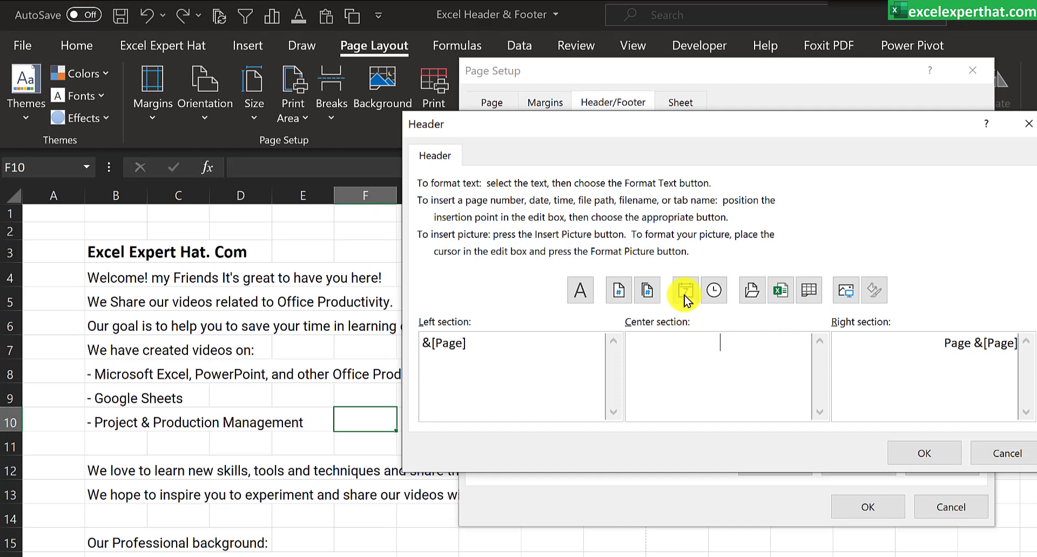
click(685, 292)
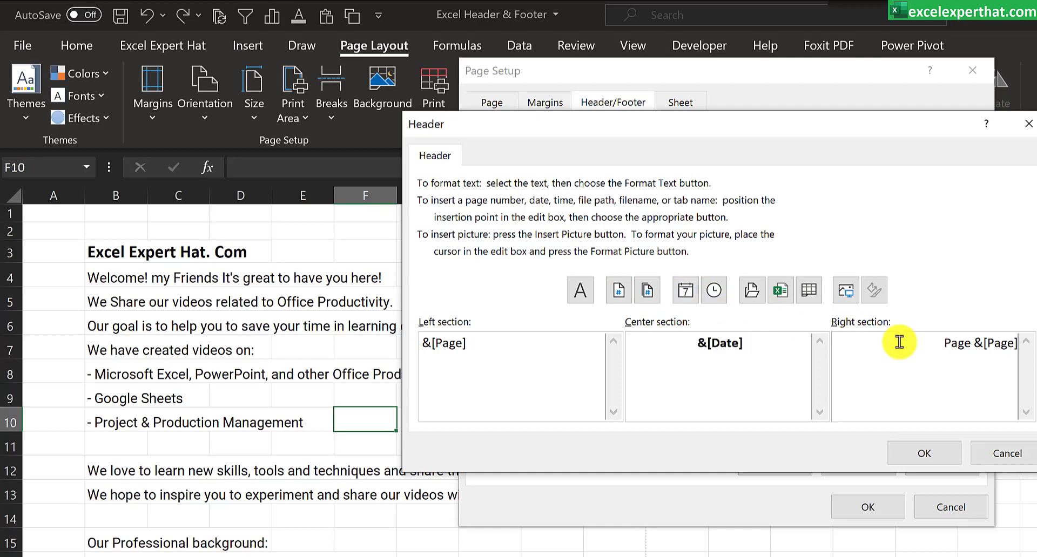
drag(938, 342, 1022, 339)
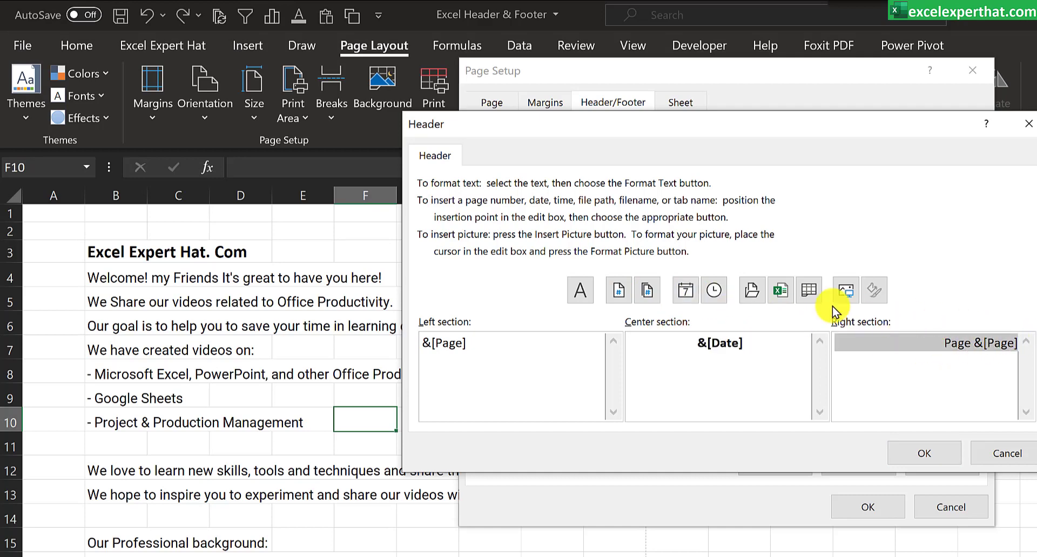
click(780, 291)
click(924, 453)
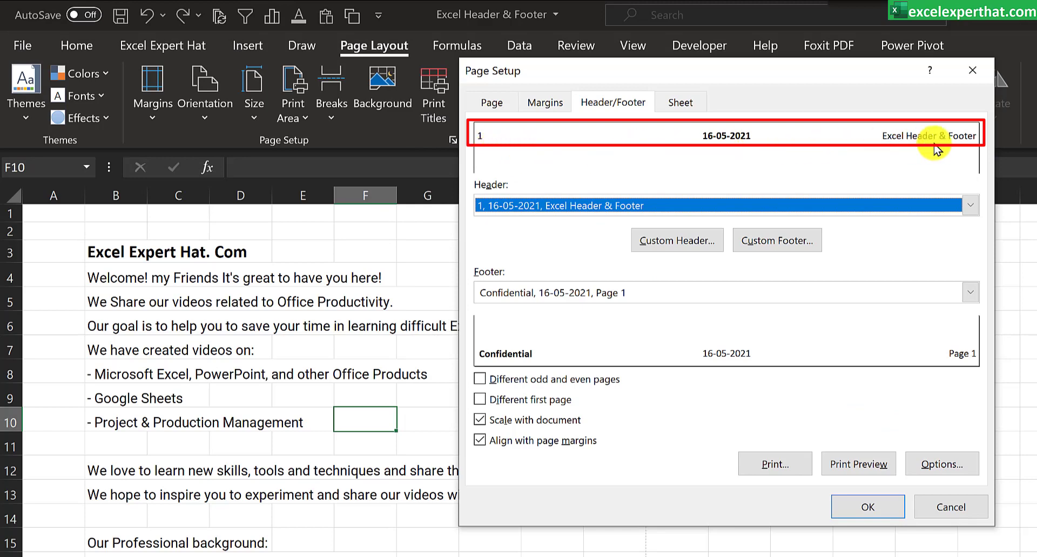
Step: Customize the footer, replacing the text in its left section with the current time code &[Time]
click(805, 241)
click(550, 352)
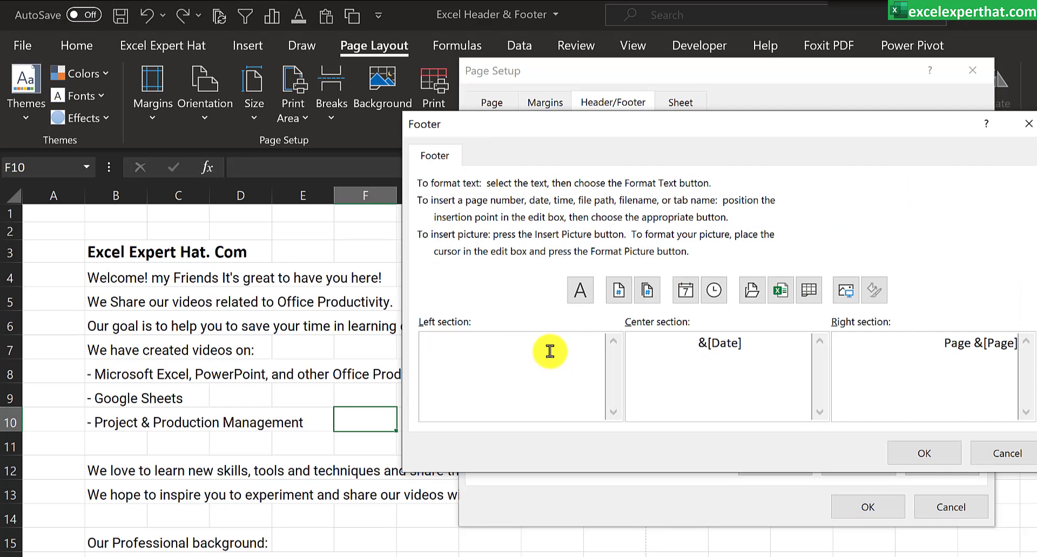
drag(564, 350, 413, 346)
key(Delete)
click(721, 294)
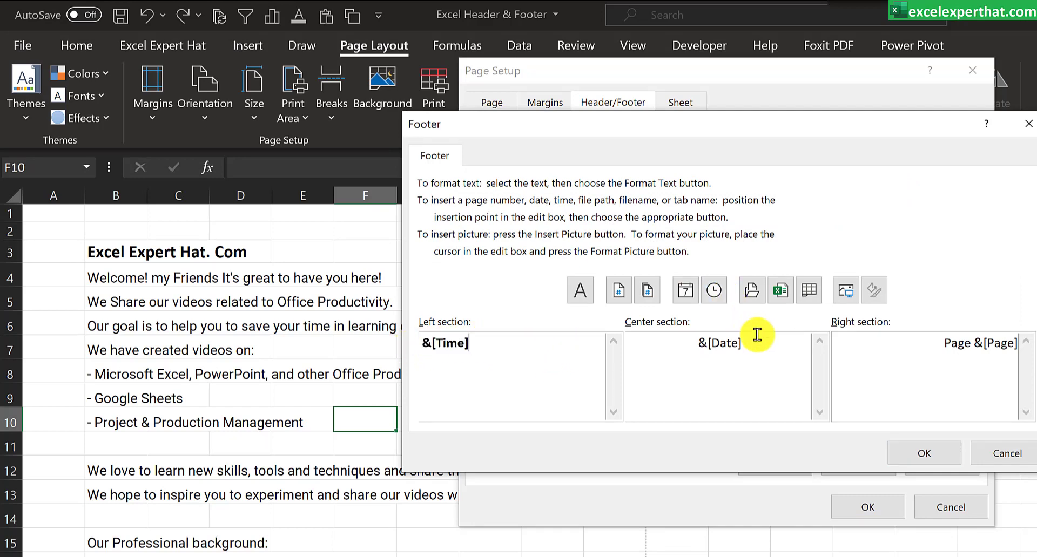
Step: Set the custom footer's center section to &[Tab] and its right section to &[Page]/&[Pages], and apply the page setup
drag(772, 351, 683, 341)
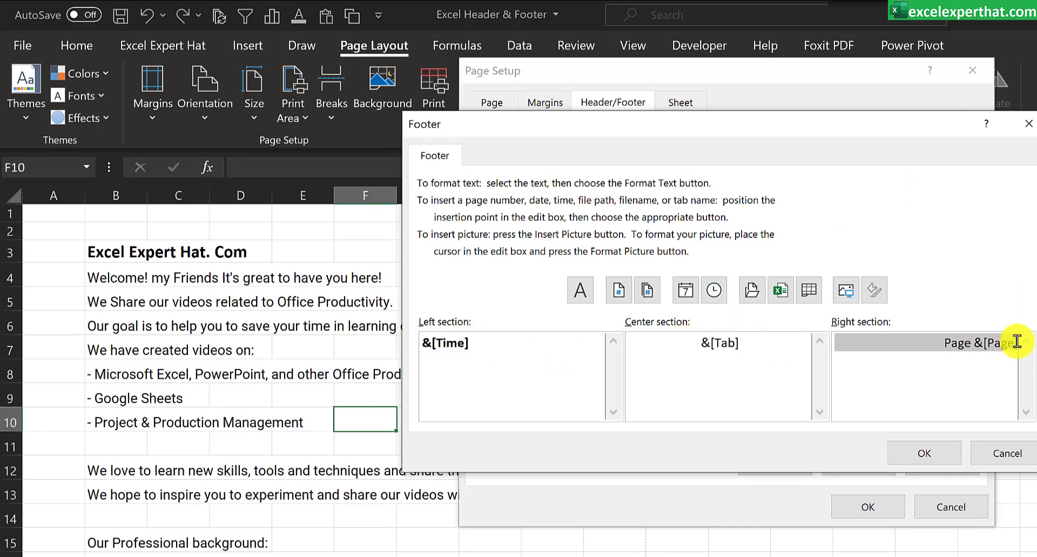
key(Delete)
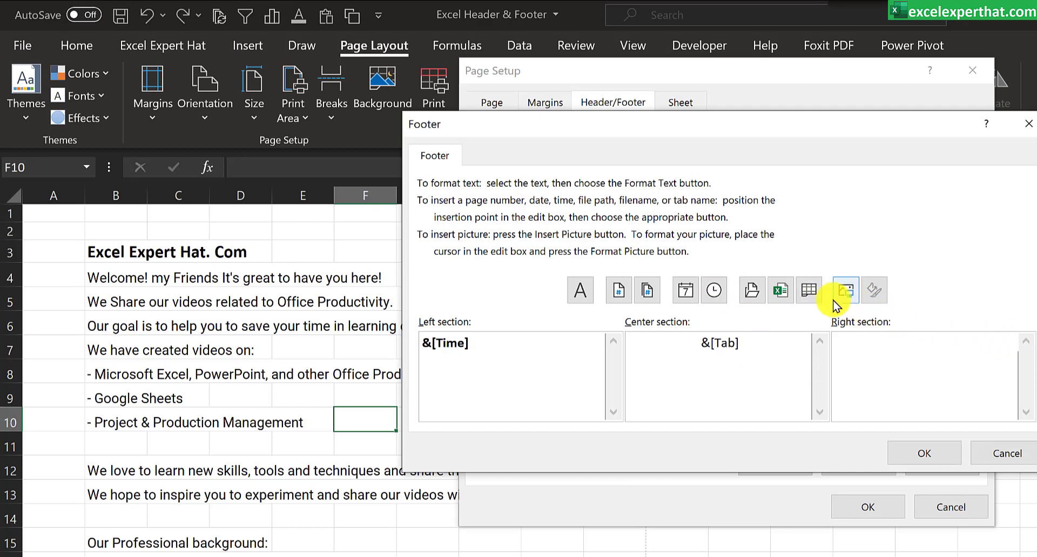
click(616, 297)
text(/)
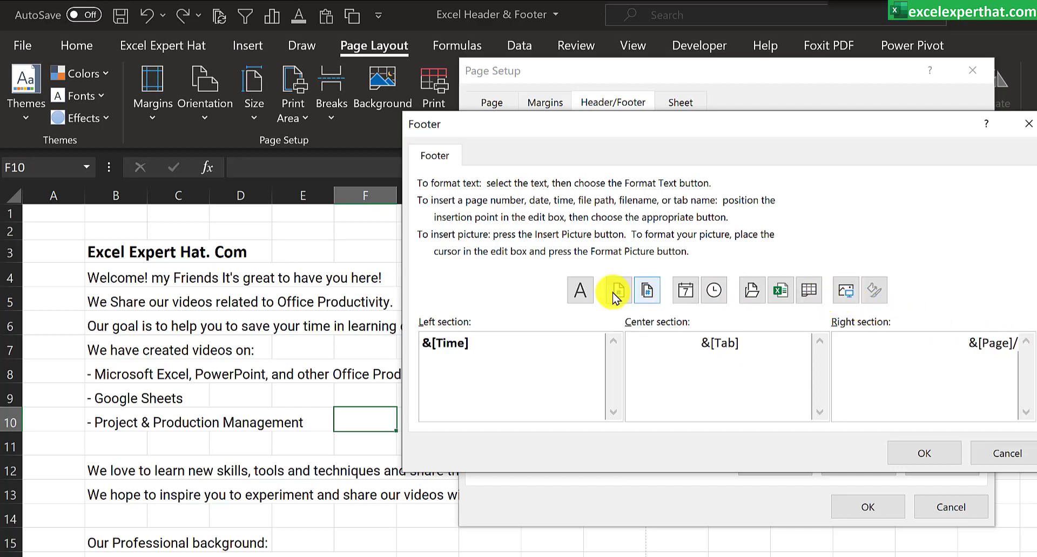
click(646, 294)
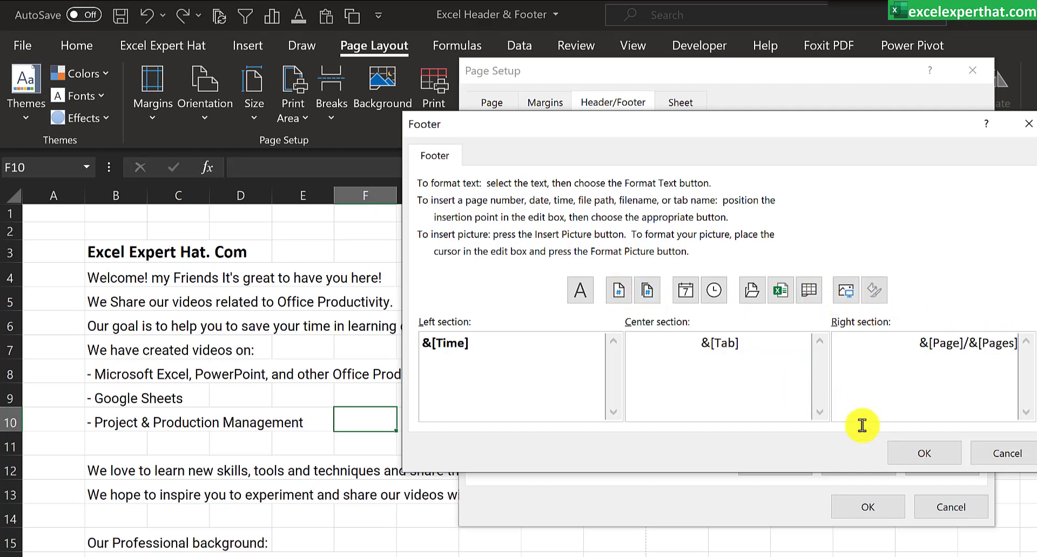
click(924, 453)
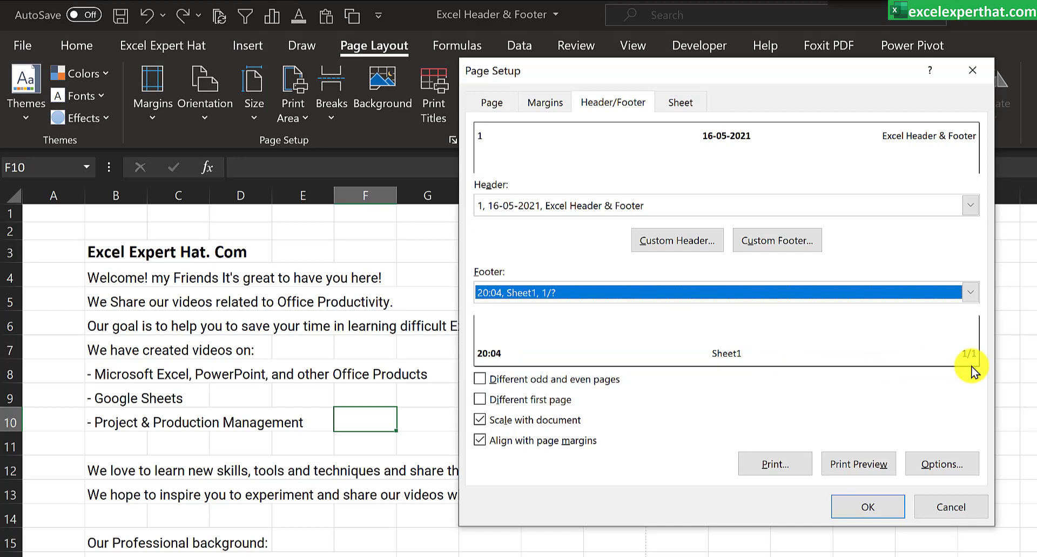
click(864, 508)
Step: Switch the sheet to Page Layout view and check the header and footer on the first page
click(636, 46)
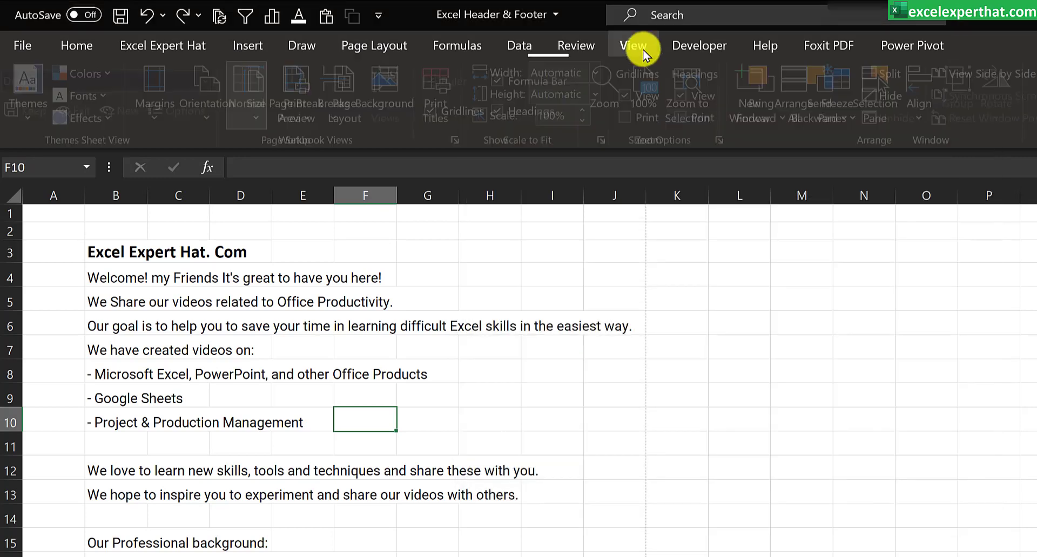
click(345, 116)
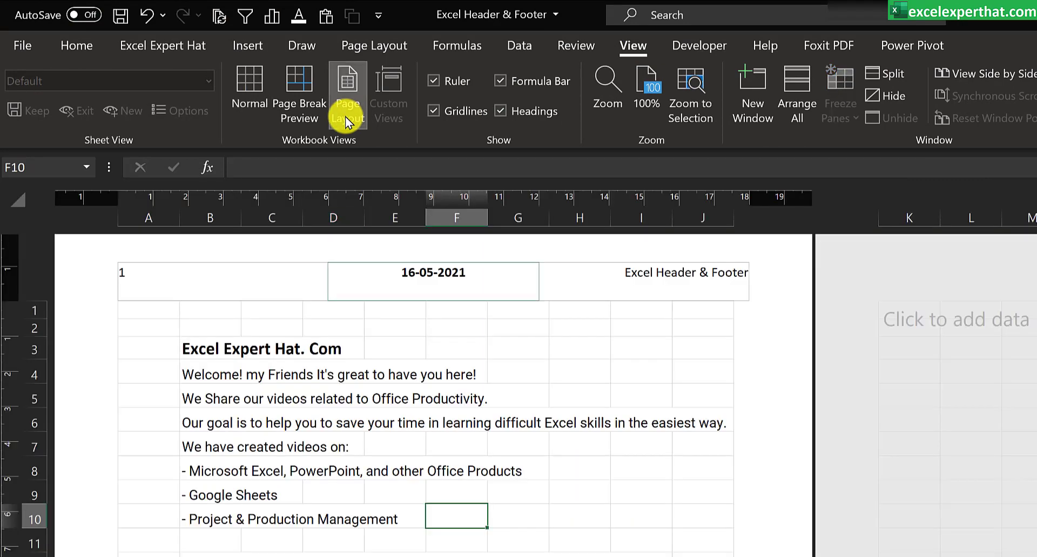
click(682, 395)
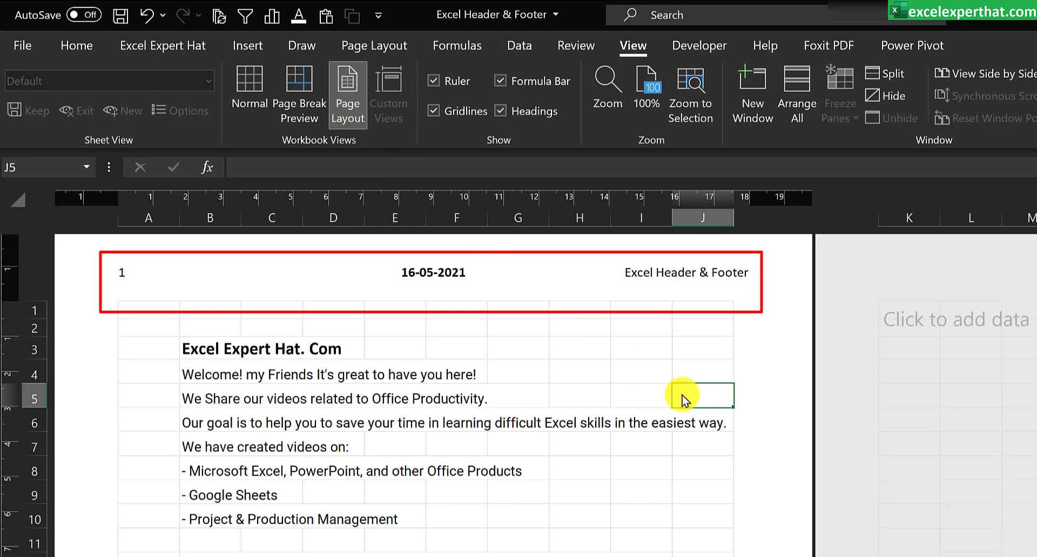
scroll(602, 418, down, 3)
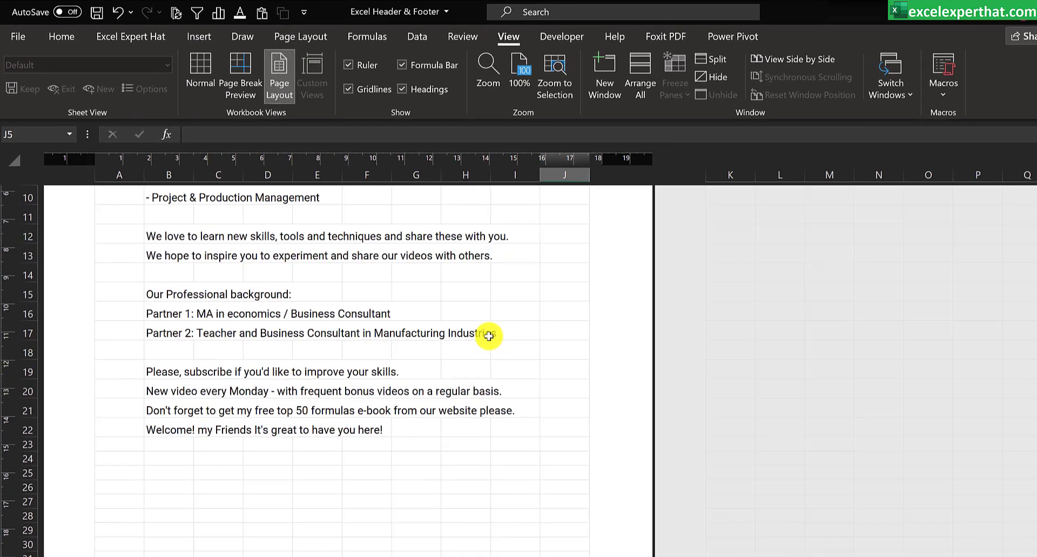
scroll(445, 307, down, 3)
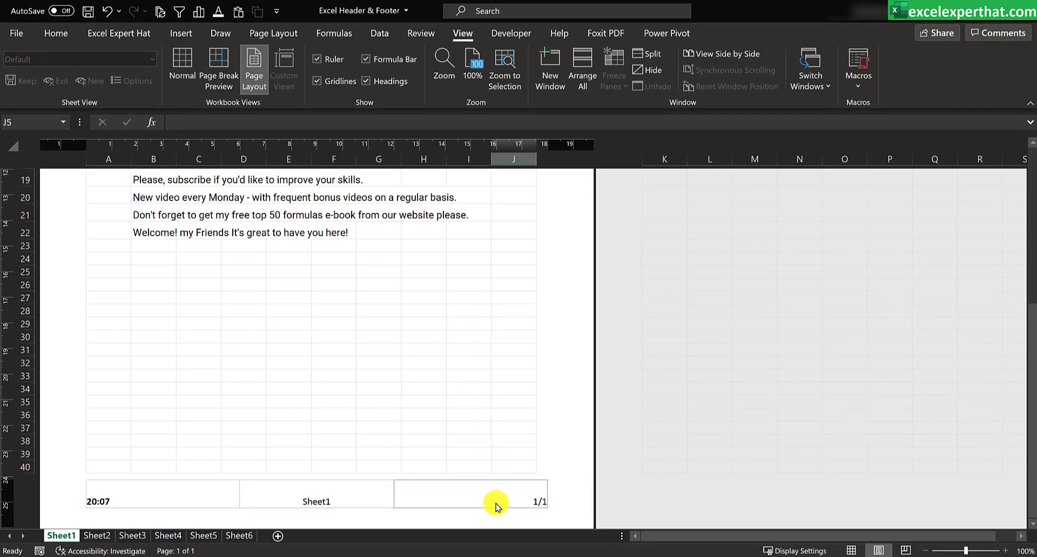
click(443, 274)
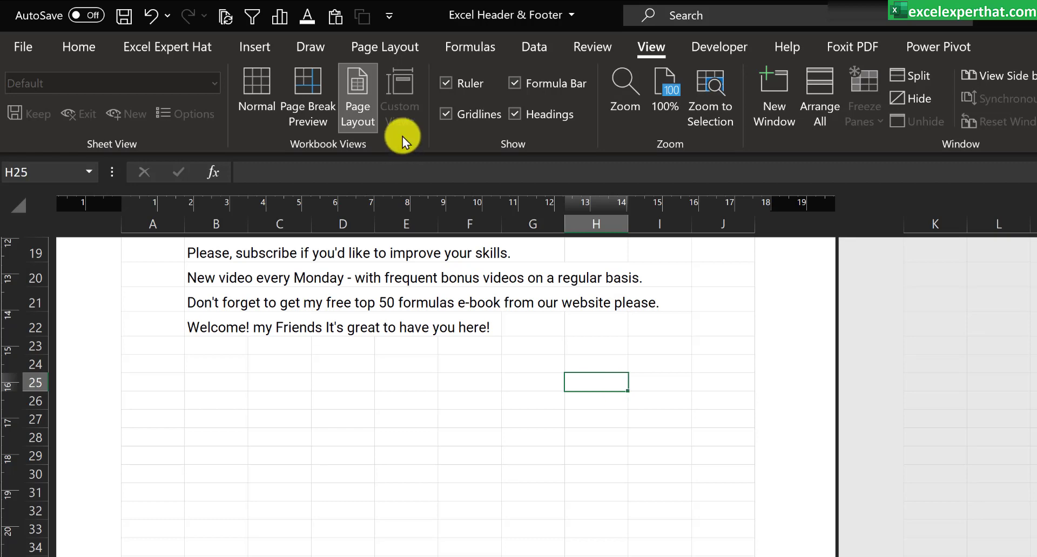
Step: Reopen the header and footer page setup and set the header to (none)
click(395, 46)
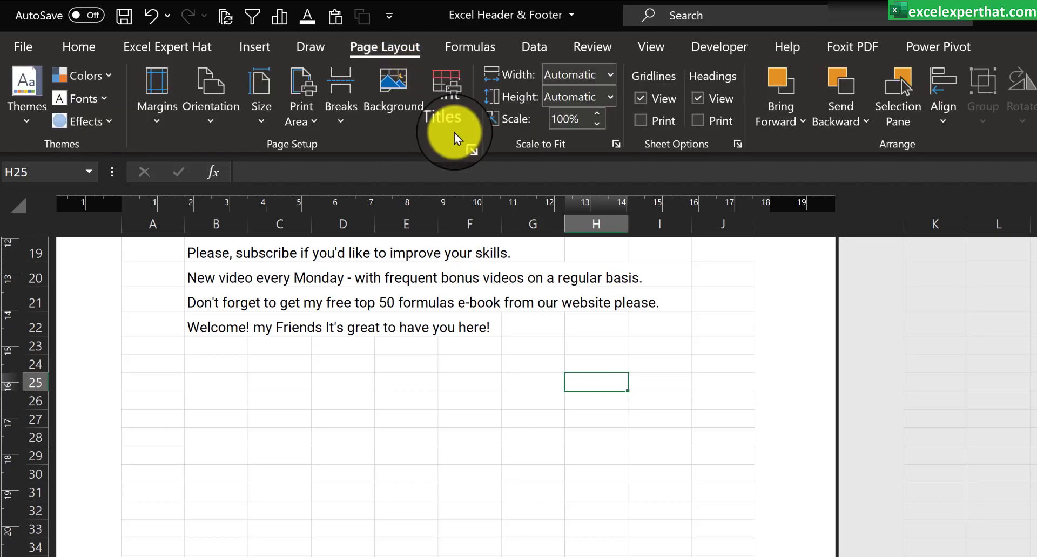
click(465, 144)
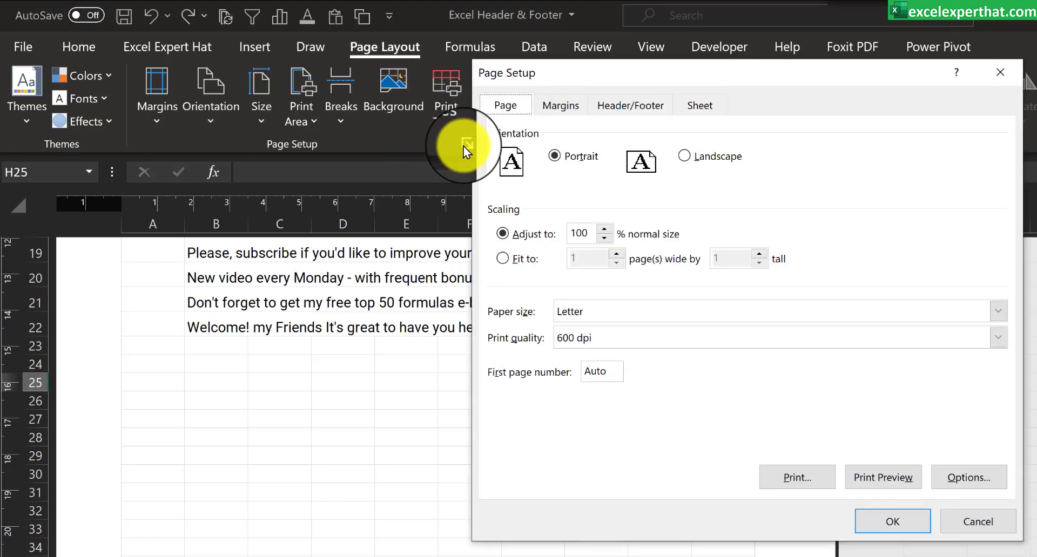
click(619, 107)
click(998, 211)
drag(997, 281, 997, 231)
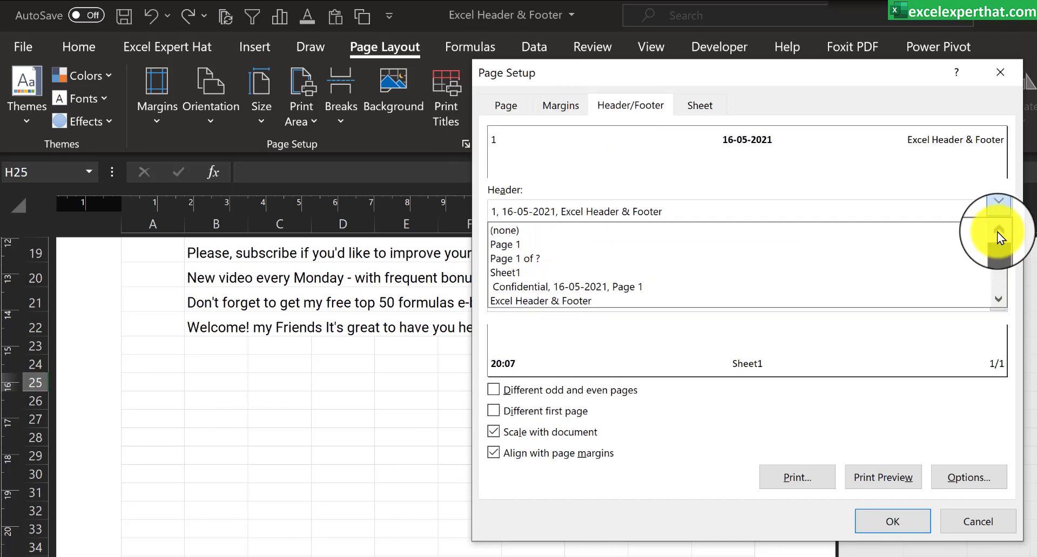
click(822, 222)
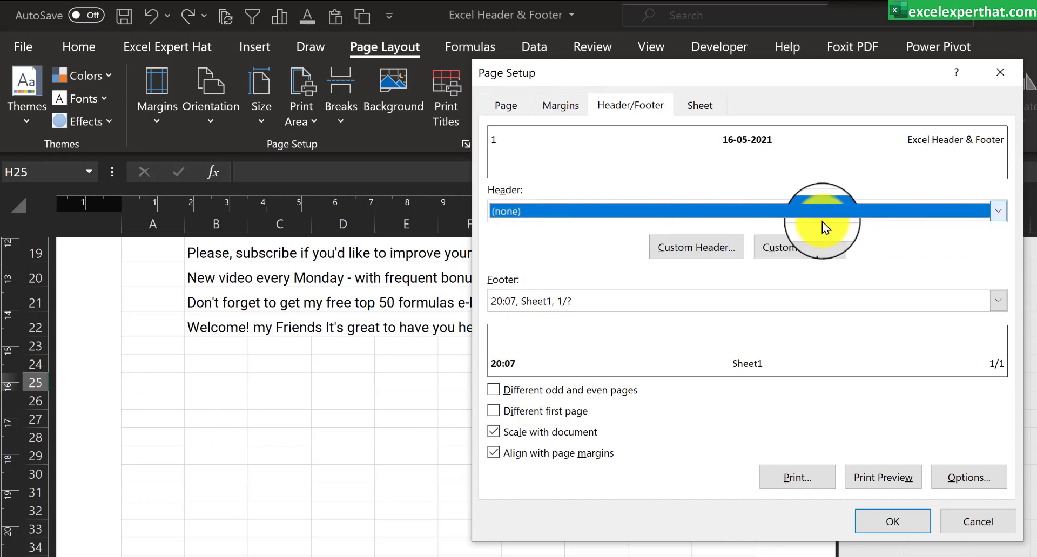
Step: Set the footer to (none) and apply the page setup to the sheet
click(997, 300)
drag(998, 374, 994, 321)
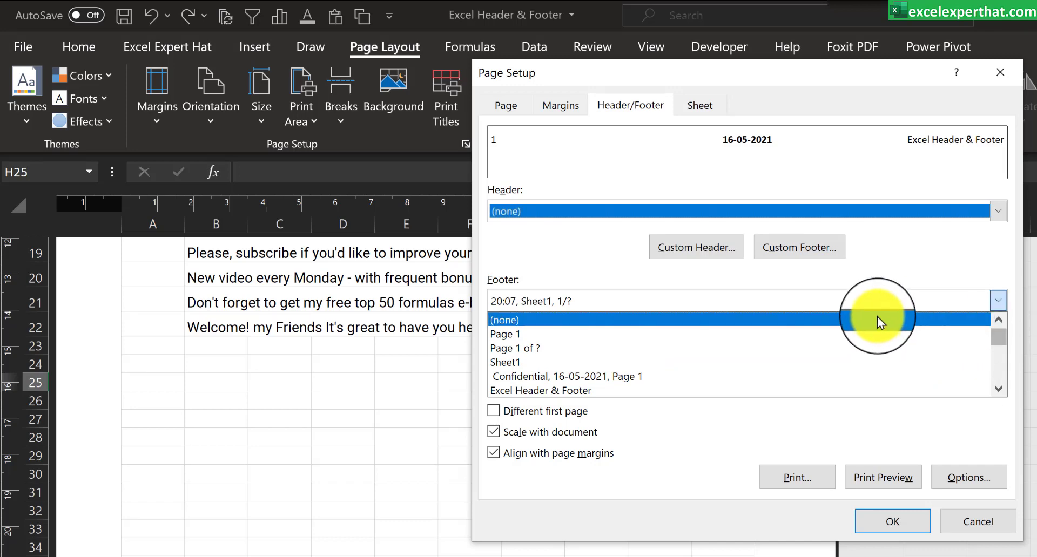
click(822, 315)
click(894, 523)
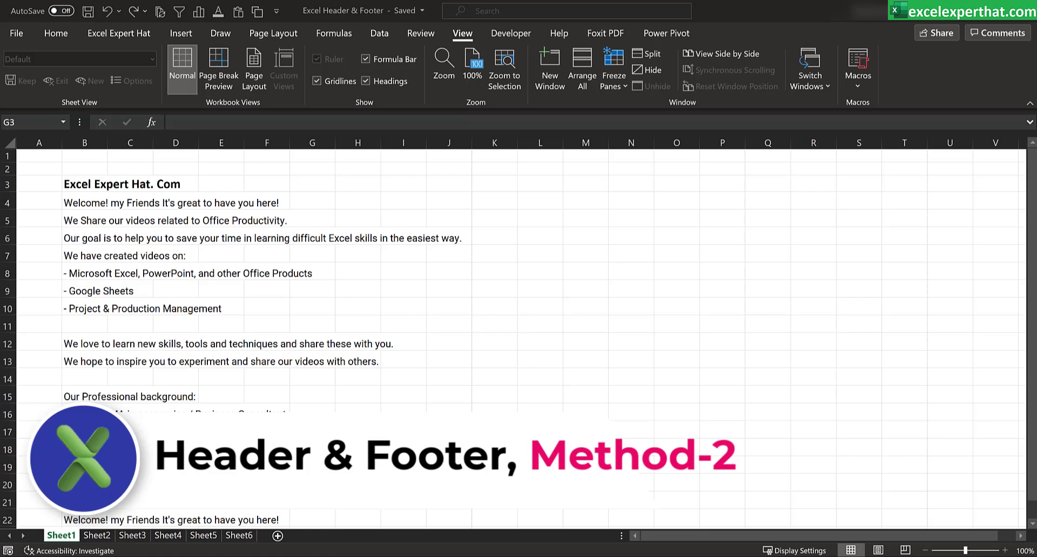
Step: Switch Sheet1 from Normal to Page Layout view and bring the first page's footer area into view
click(459, 34)
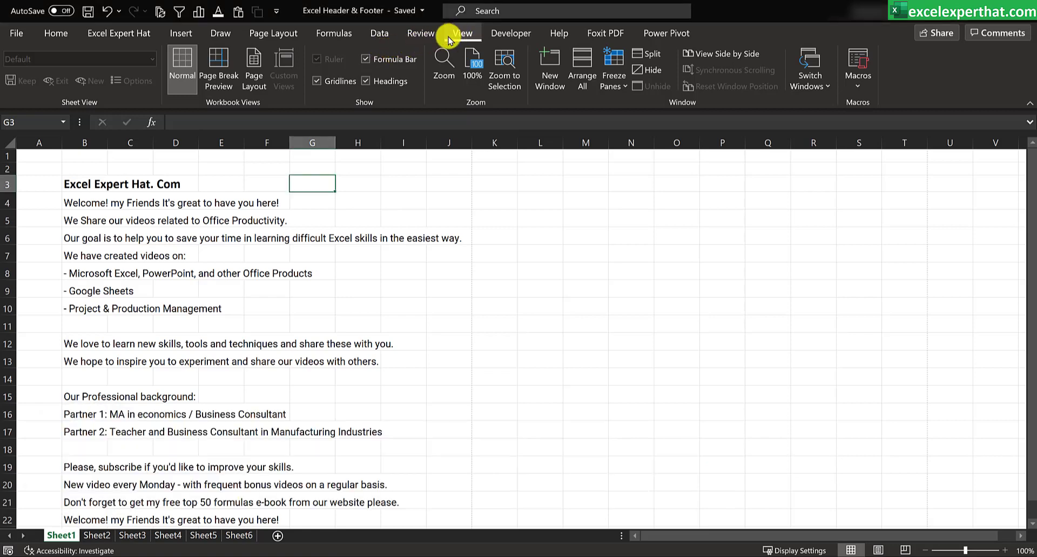
click(259, 82)
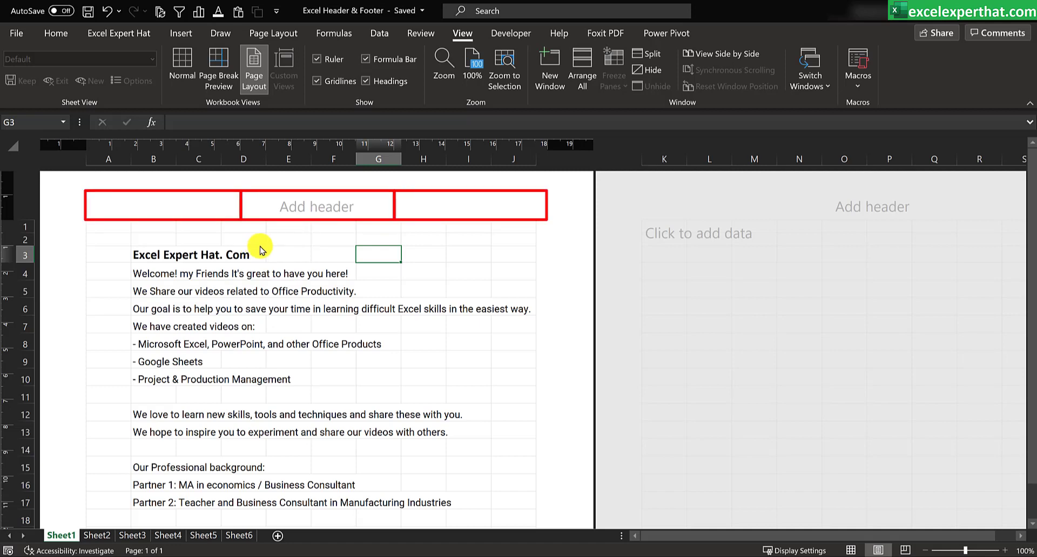
scroll(344, 323, down, 9)
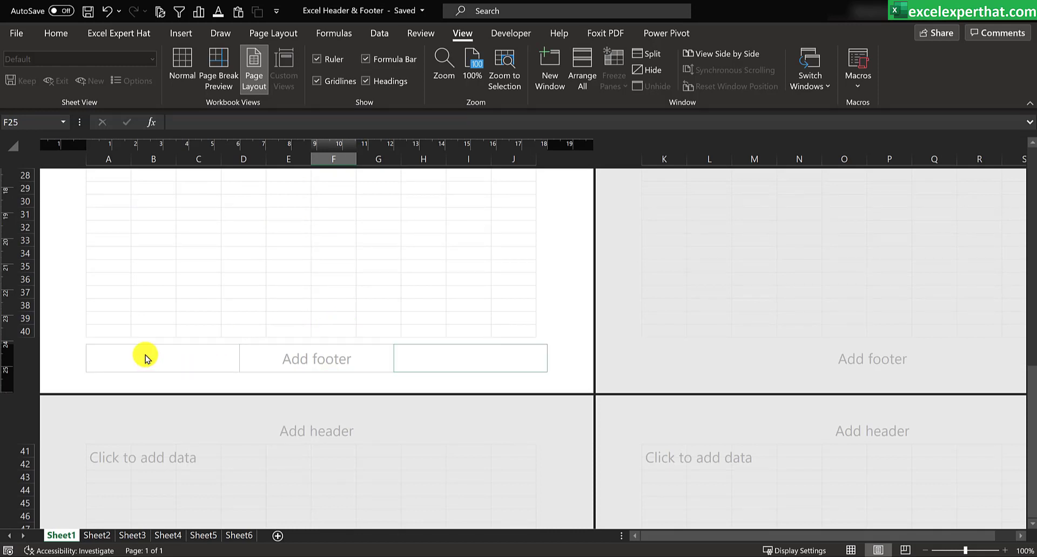
Step: Insert the current date in the first page header's left section and the page number in its center section
click(435, 278)
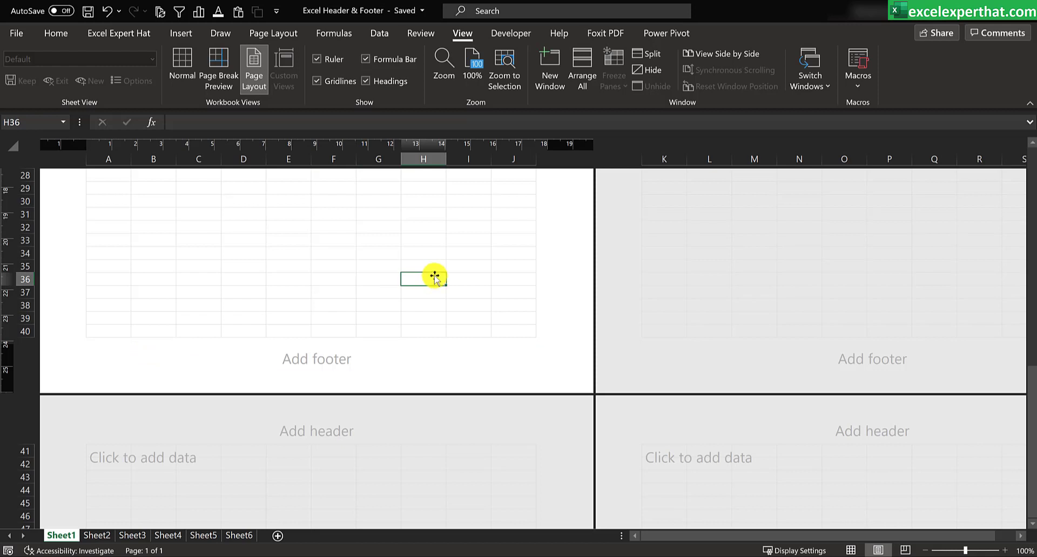
scroll(423, 238, up, 10)
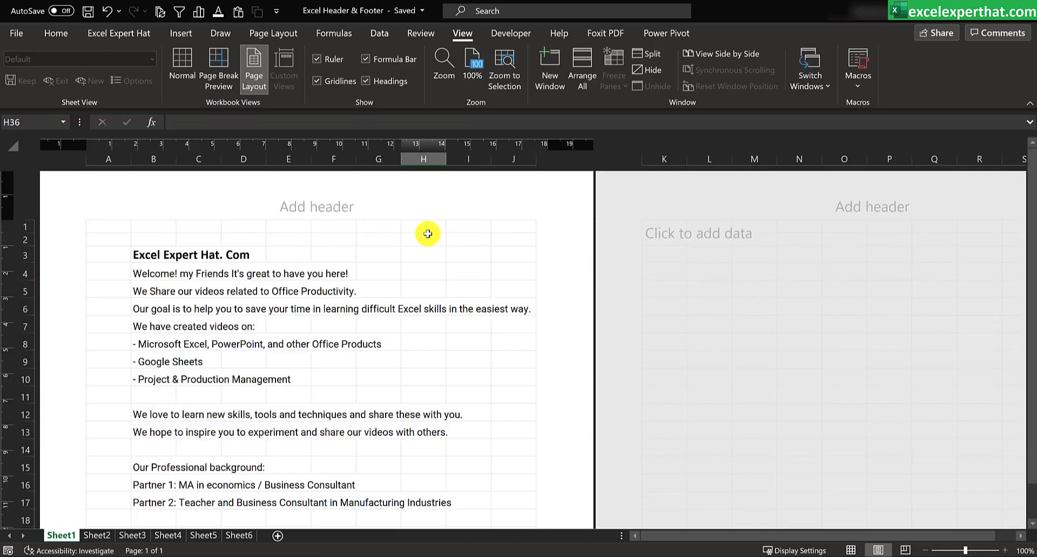
click(149, 202)
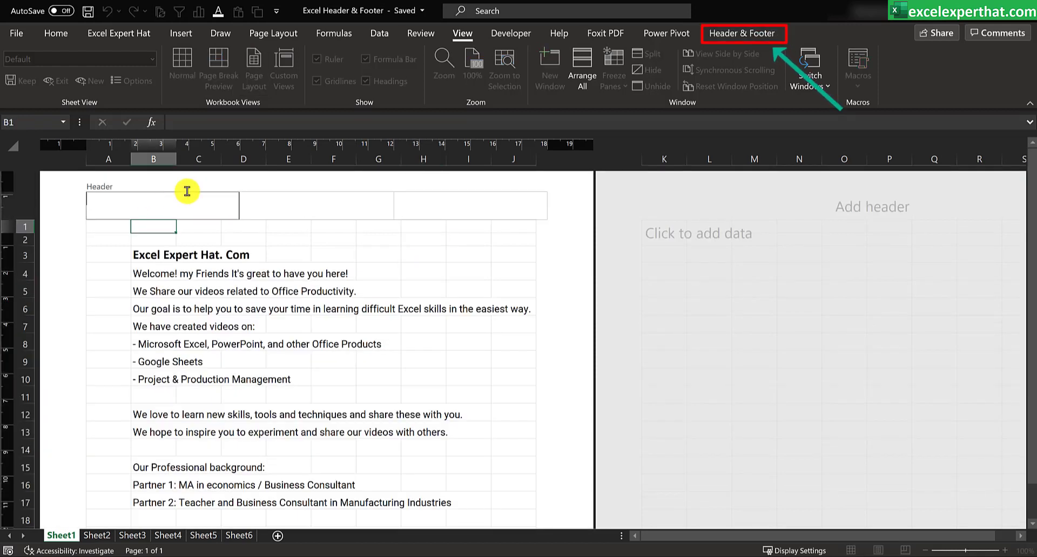
click(747, 35)
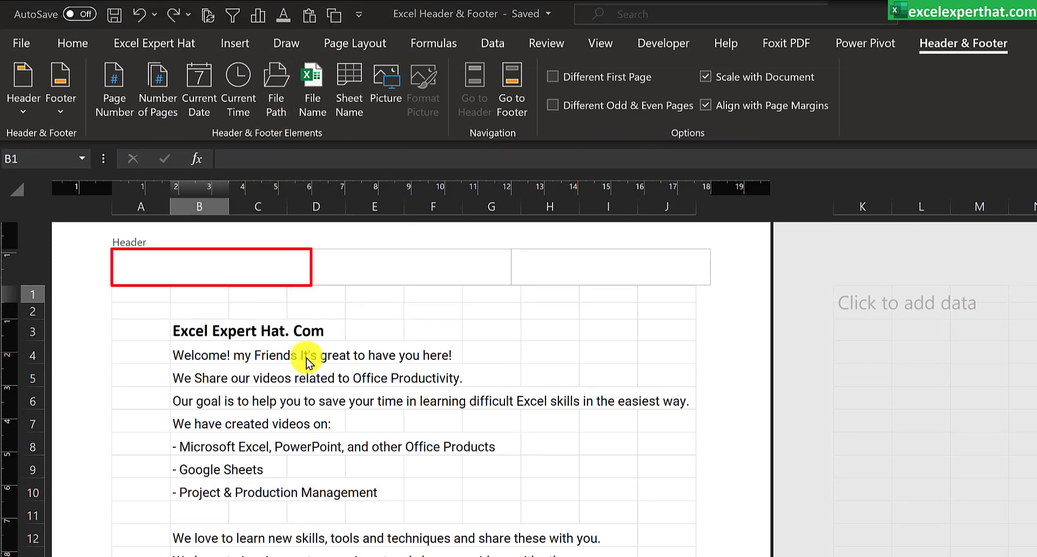
click(199, 268)
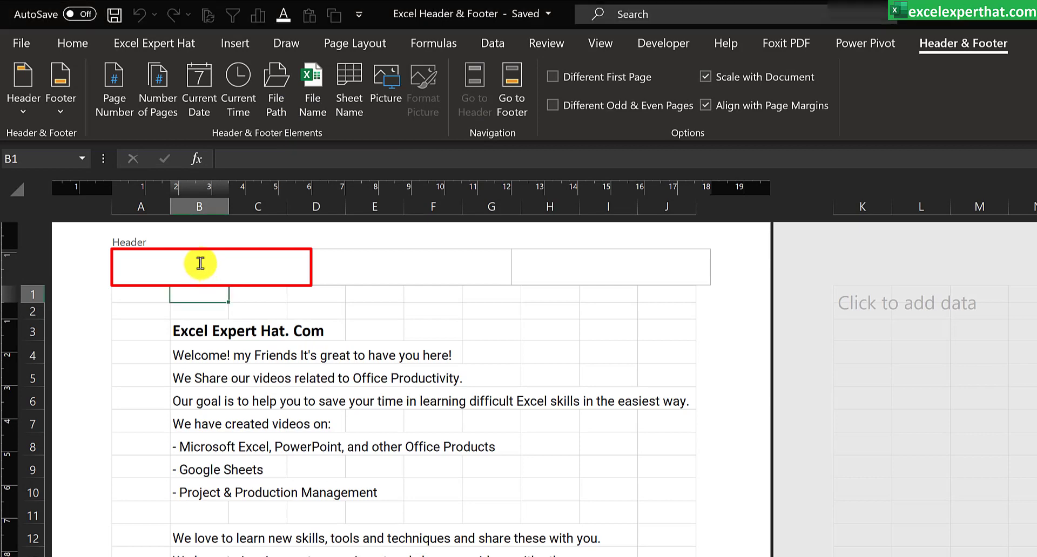
click(190, 106)
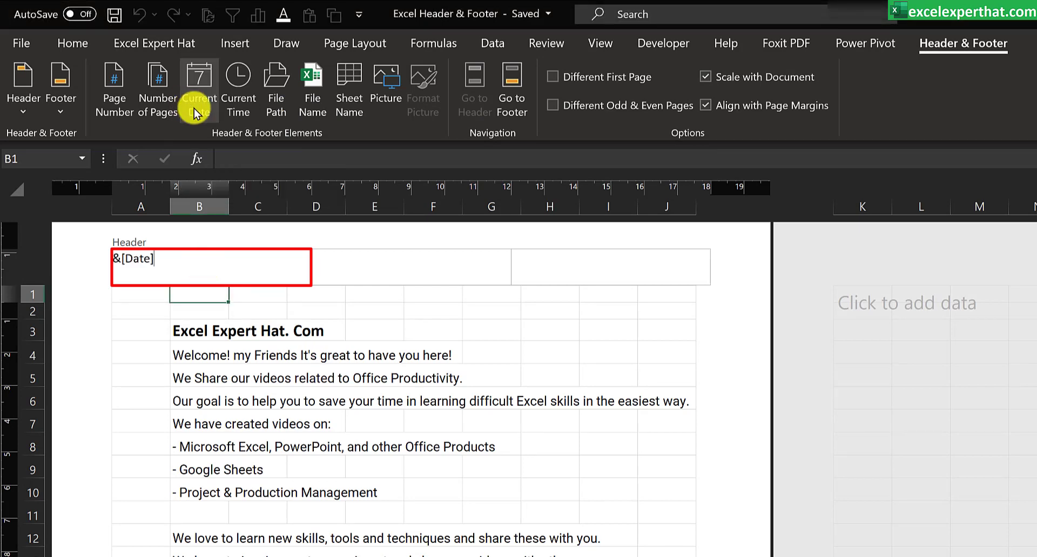
click(437, 259)
click(112, 111)
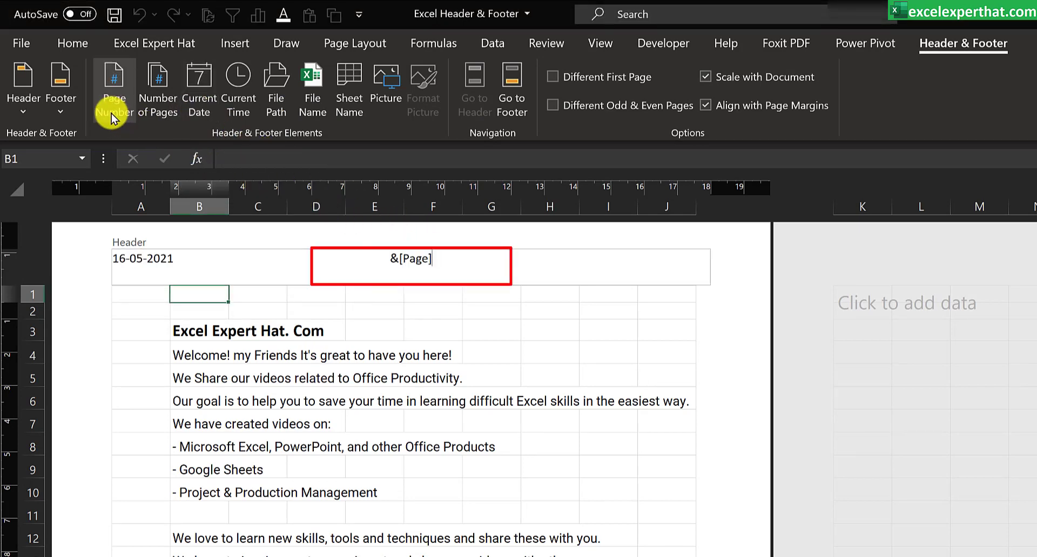
Step: Insert the EXcel EXpert Hat picture from file into the header's right section
click(578, 261)
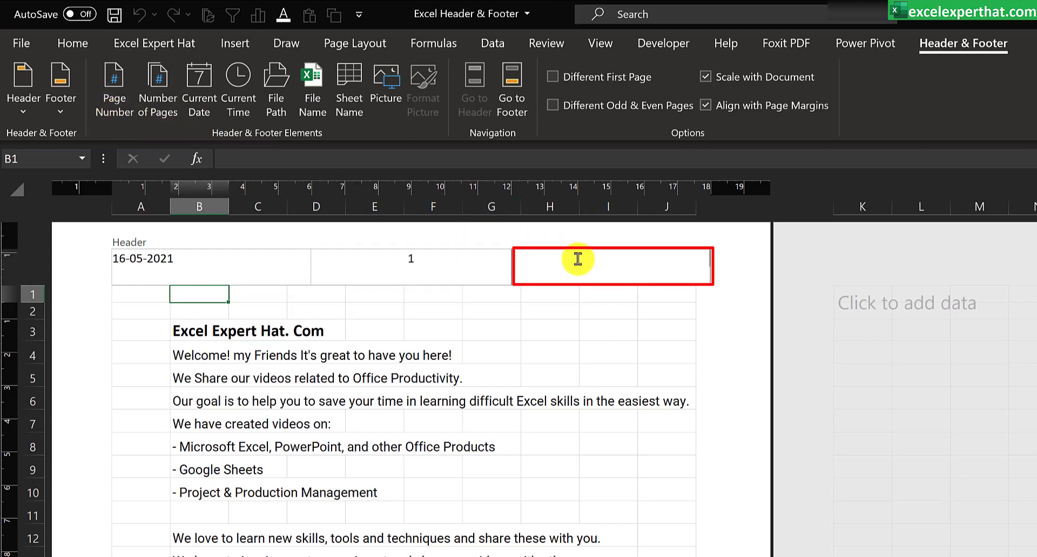
click(392, 110)
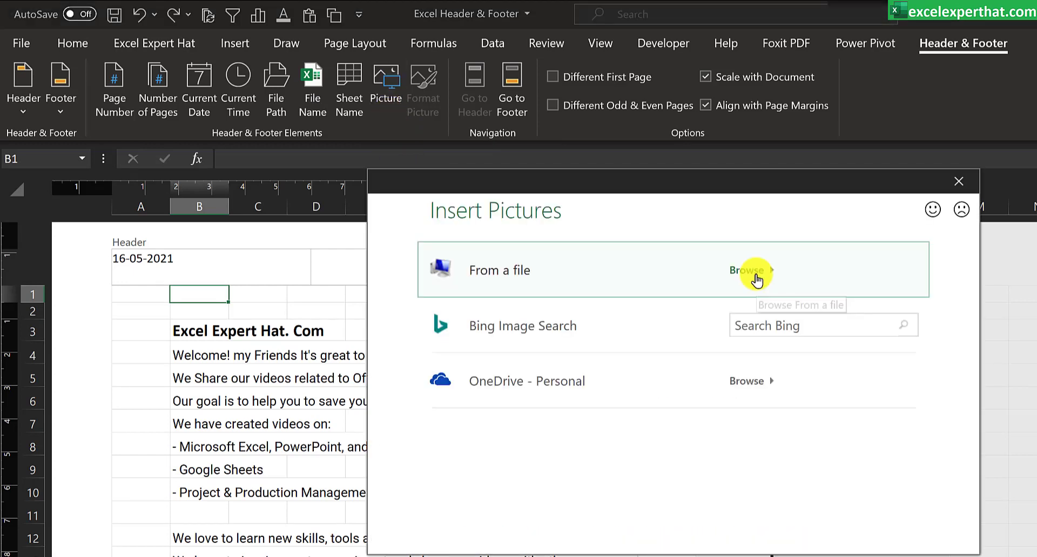
click(755, 278)
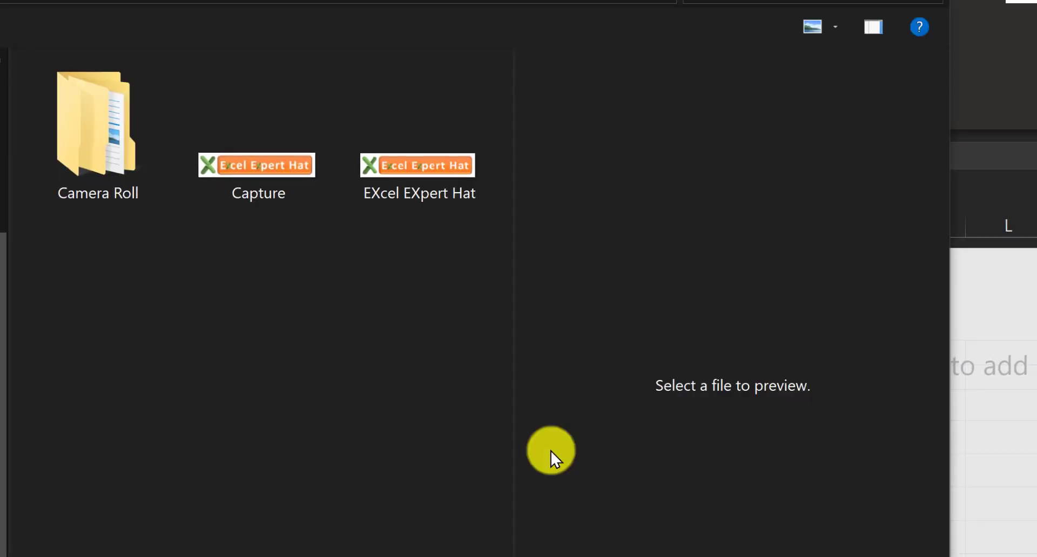
click(419, 194)
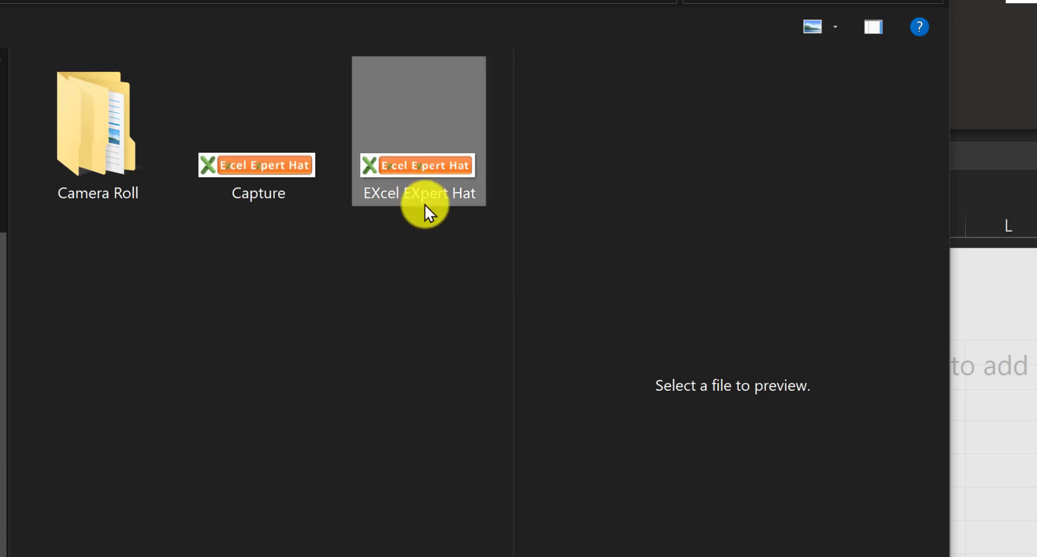
key(Return)
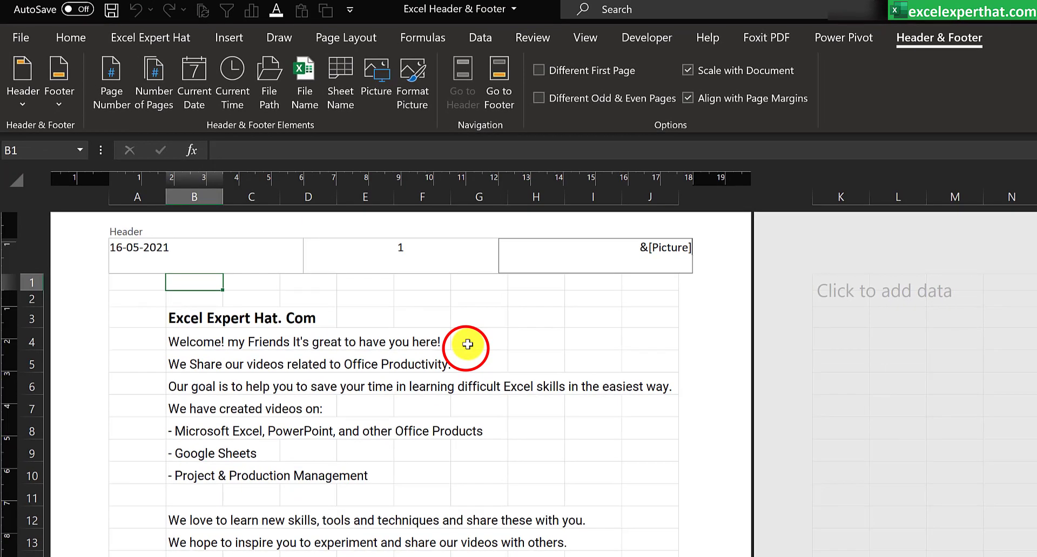
click(467, 344)
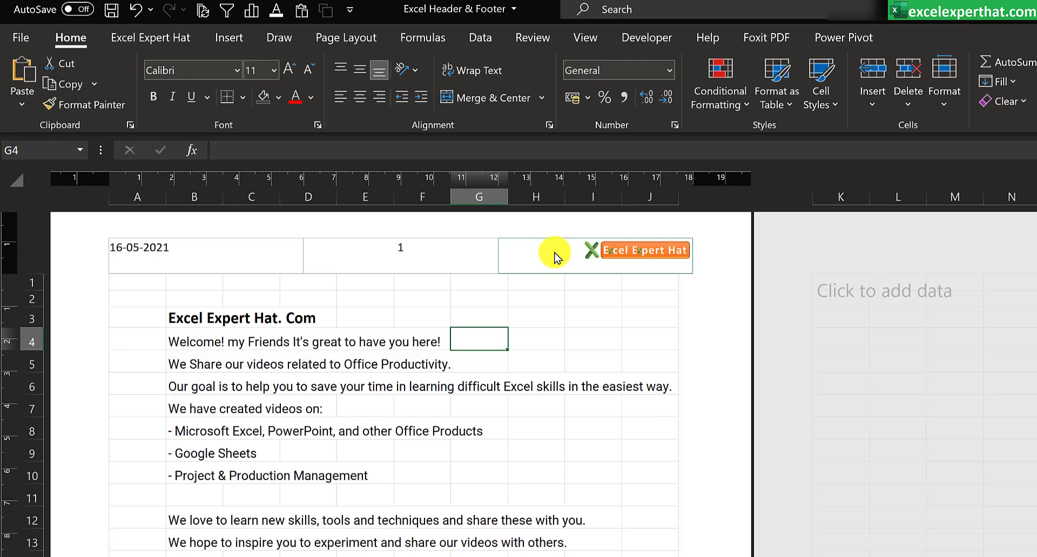
Step: Scale the header picture's height to 150% with the aspect ratio locked
click(554, 256)
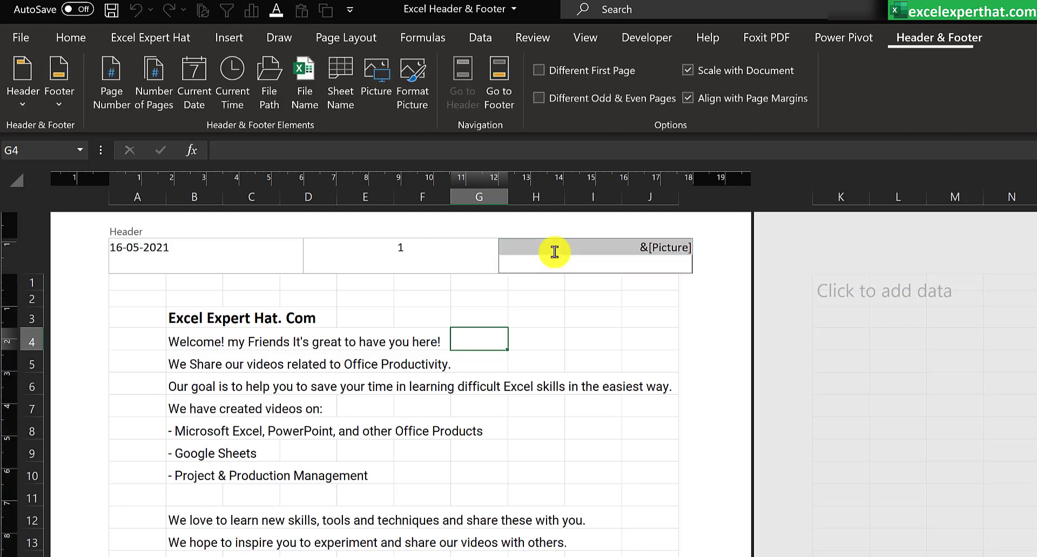
click(416, 96)
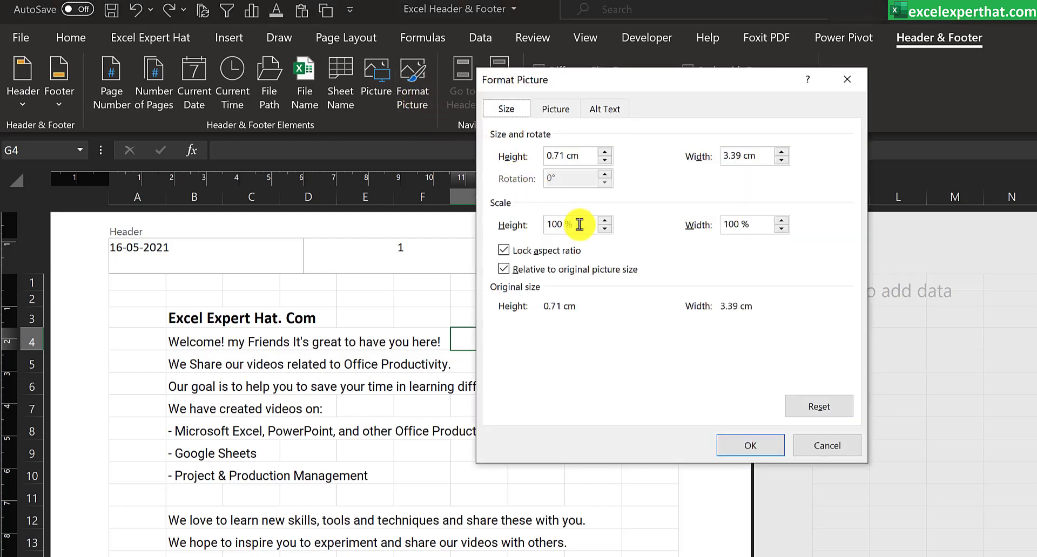
drag(573, 224, 550, 224)
key(BackSpace)
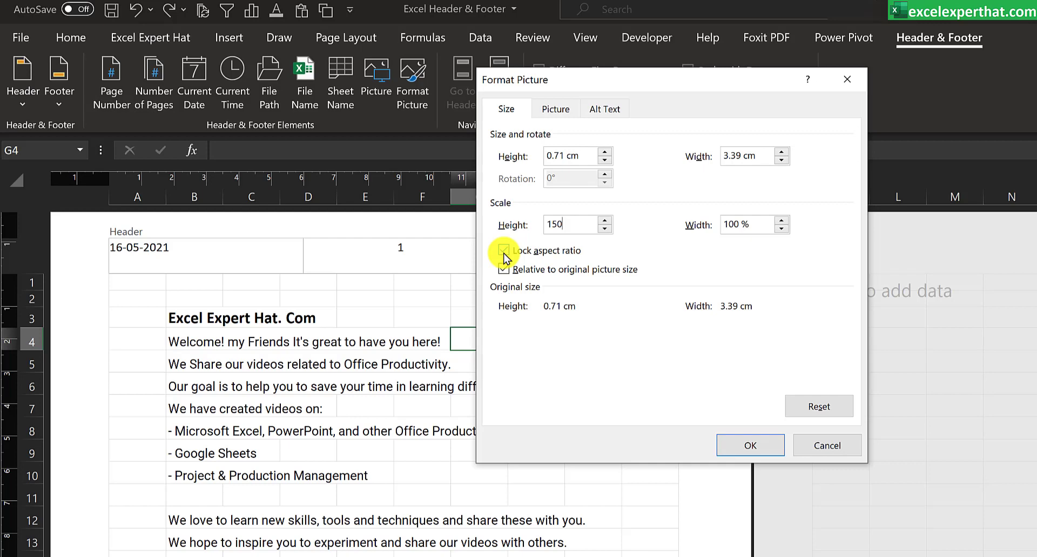
click(755, 446)
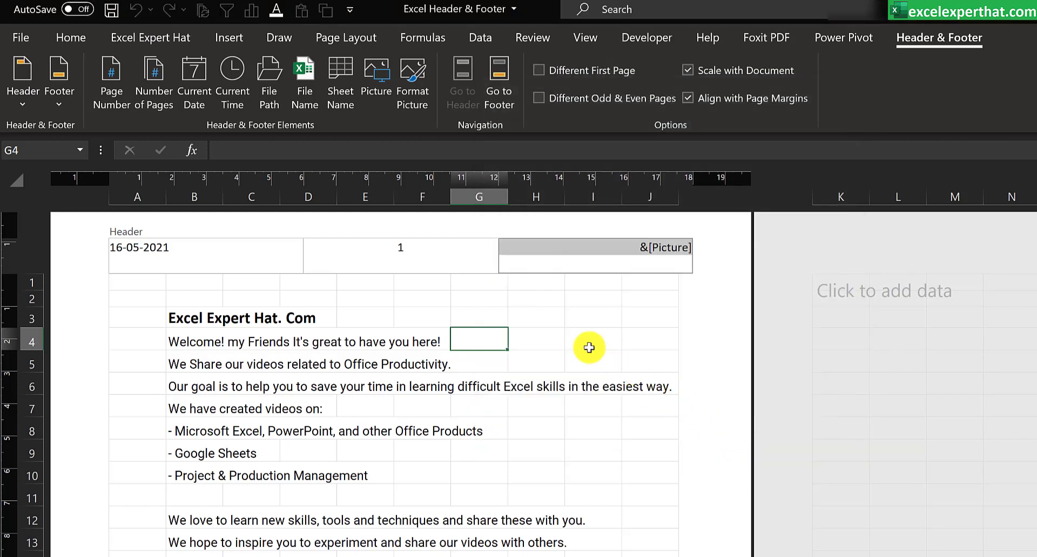
click(589, 348)
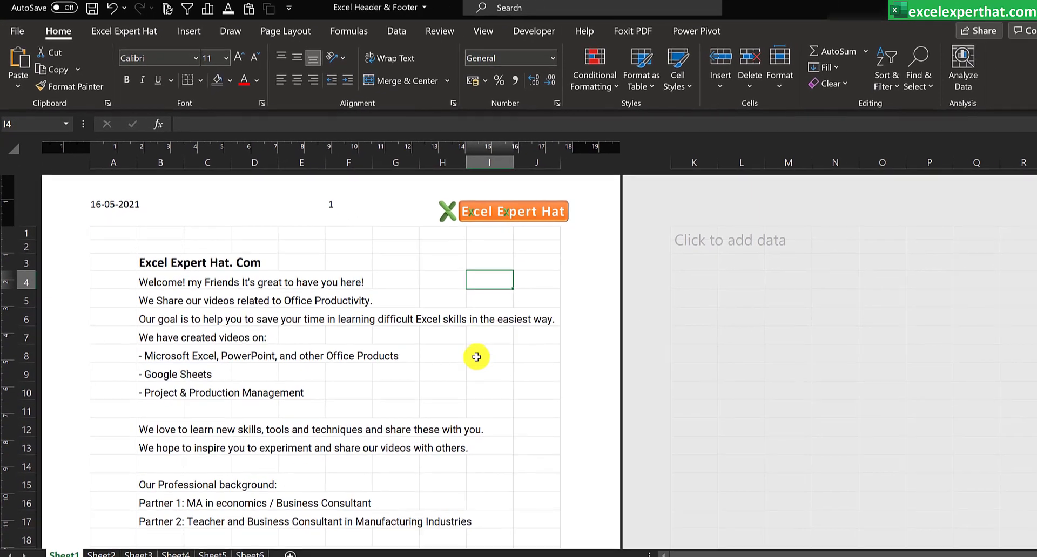
Step: Insert the file name in the left section of the first page's footer
scroll(477, 357, down, 6)
click(458, 361)
click(152, 488)
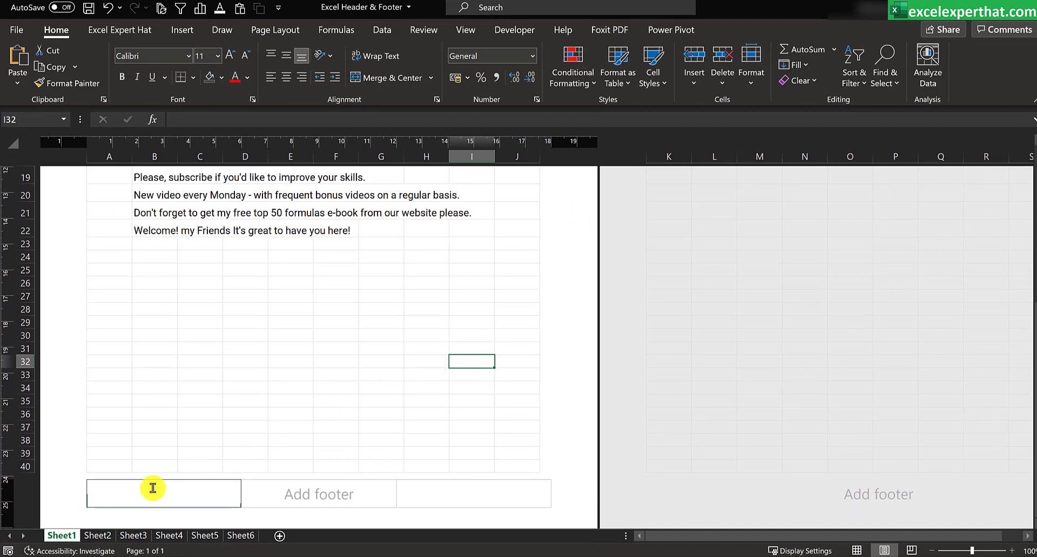
click(733, 32)
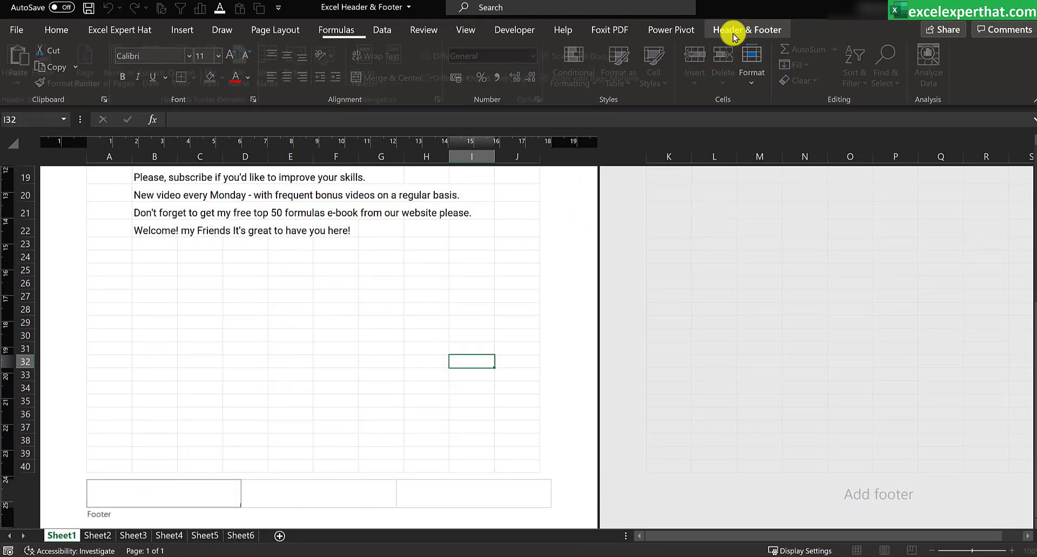
click(238, 78)
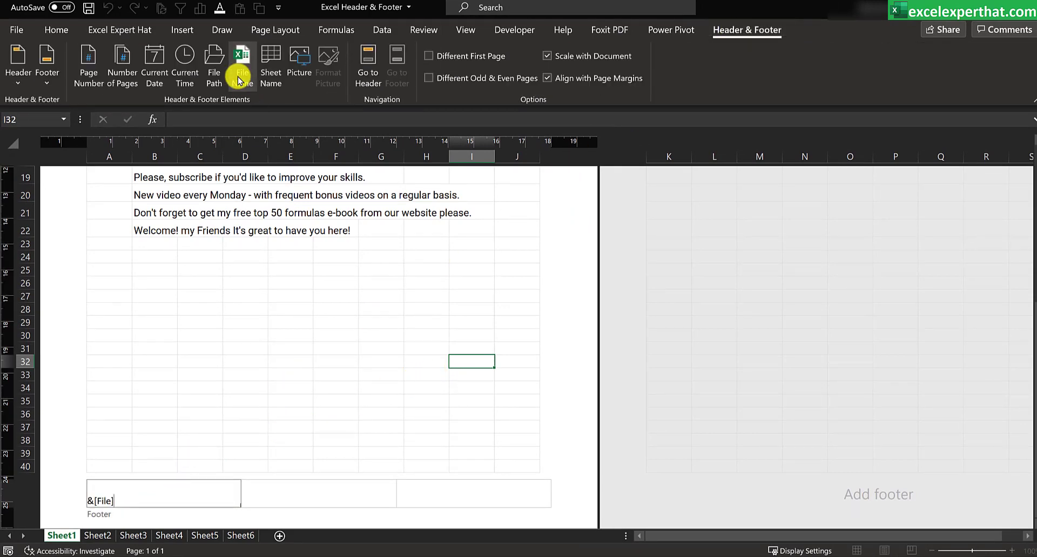
Step: Build the footer's right section as the page number, a slash and the number of pages
click(413, 498)
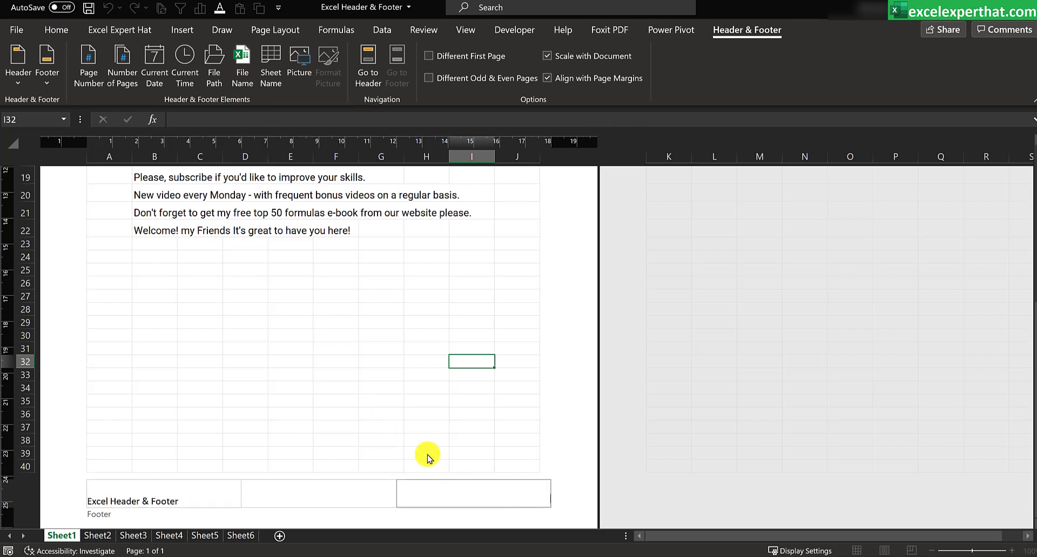
click(84, 81)
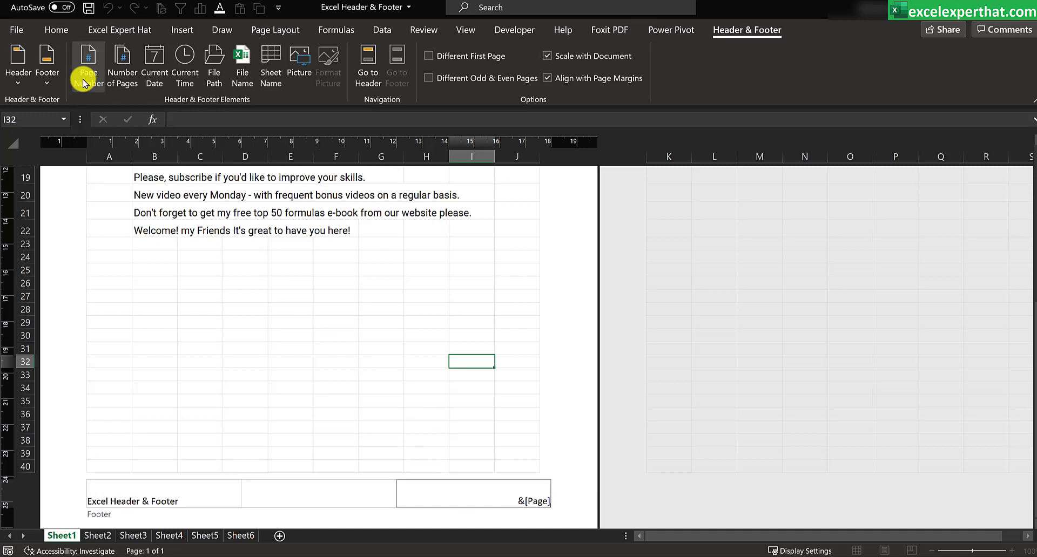
text(/)
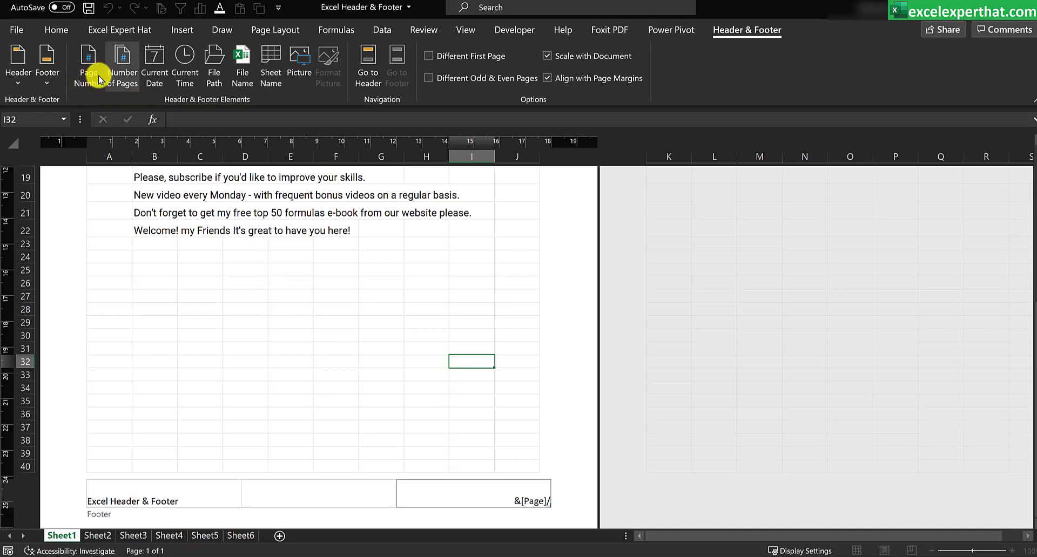
click(131, 68)
click(292, 340)
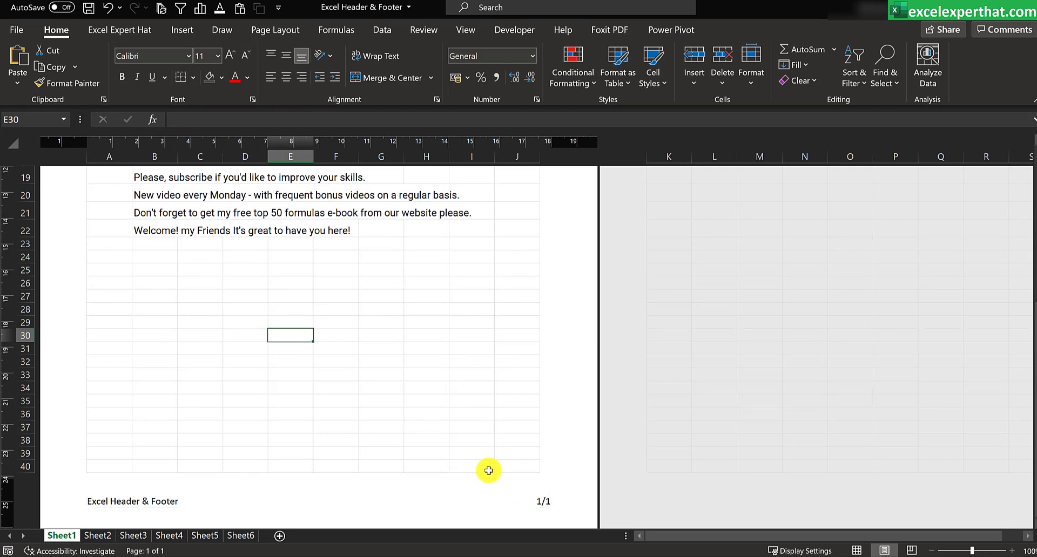
click(462, 369)
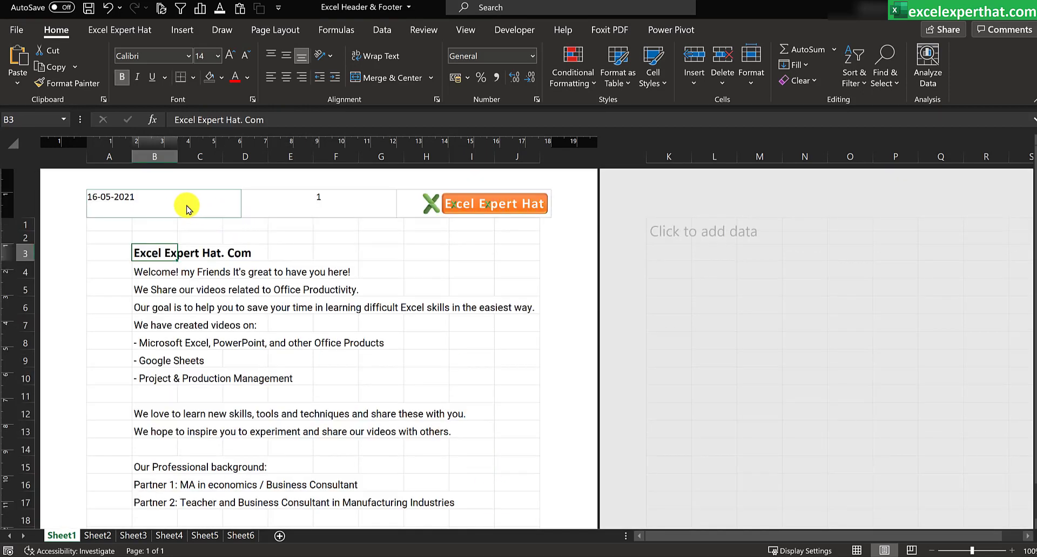
Step: Replace the page number in the header's center section with the sheet name
click(185, 204)
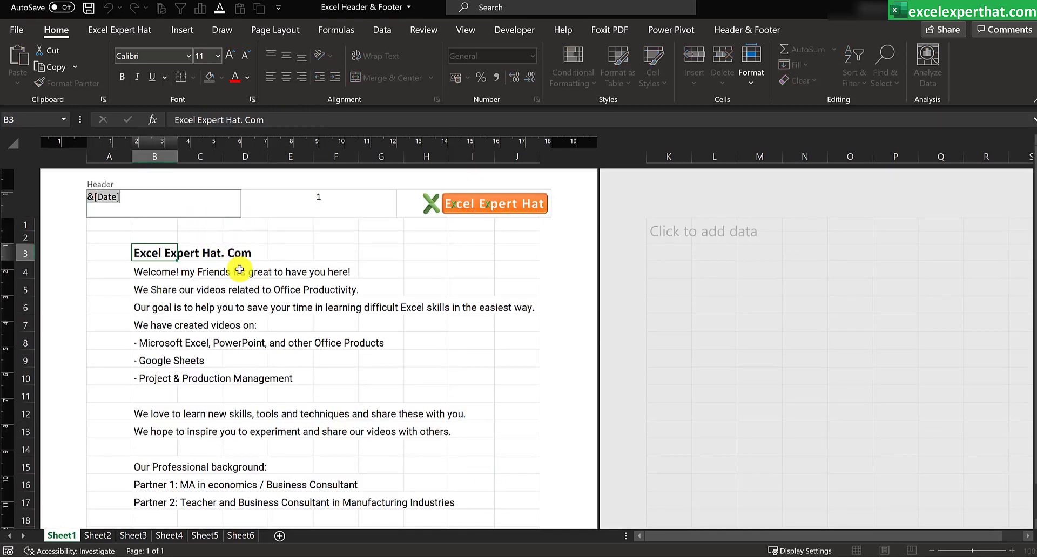
click(738, 31)
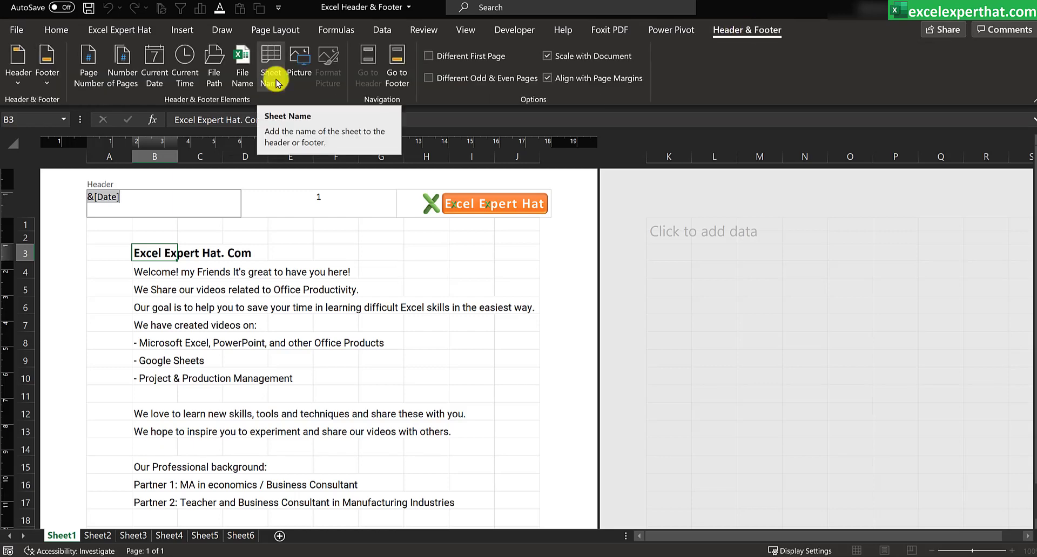
click(331, 201)
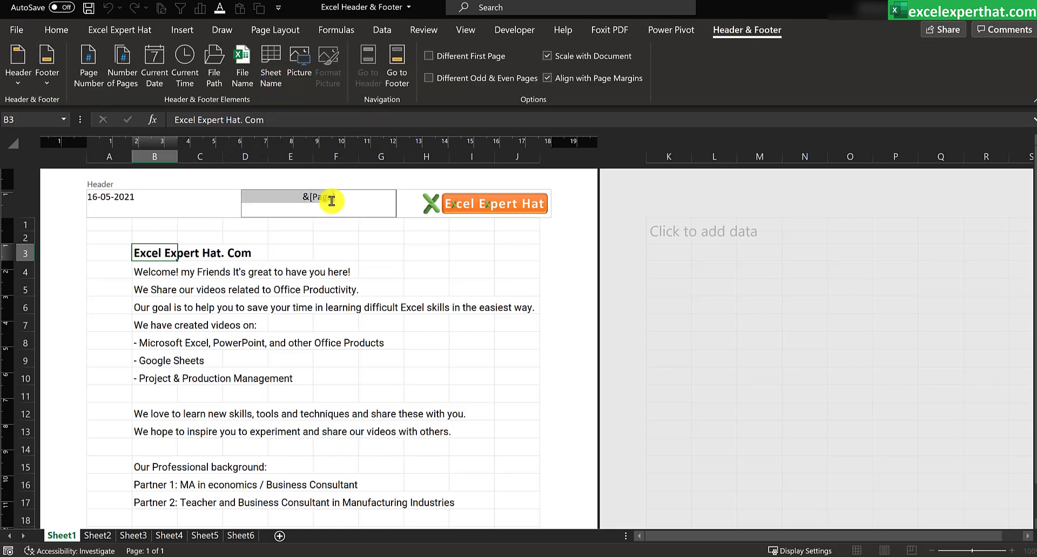
key(Delete)
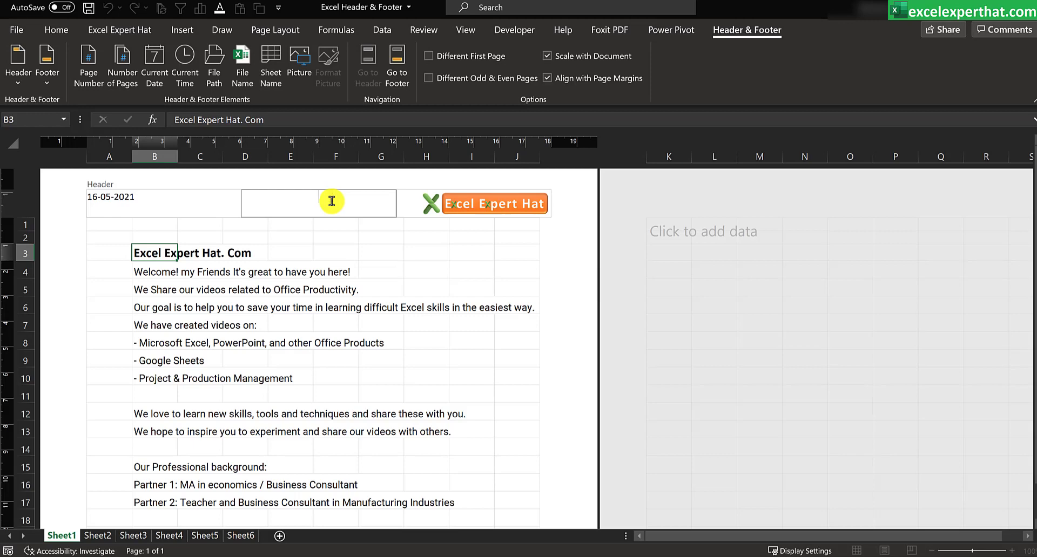
click(271, 84)
click(335, 269)
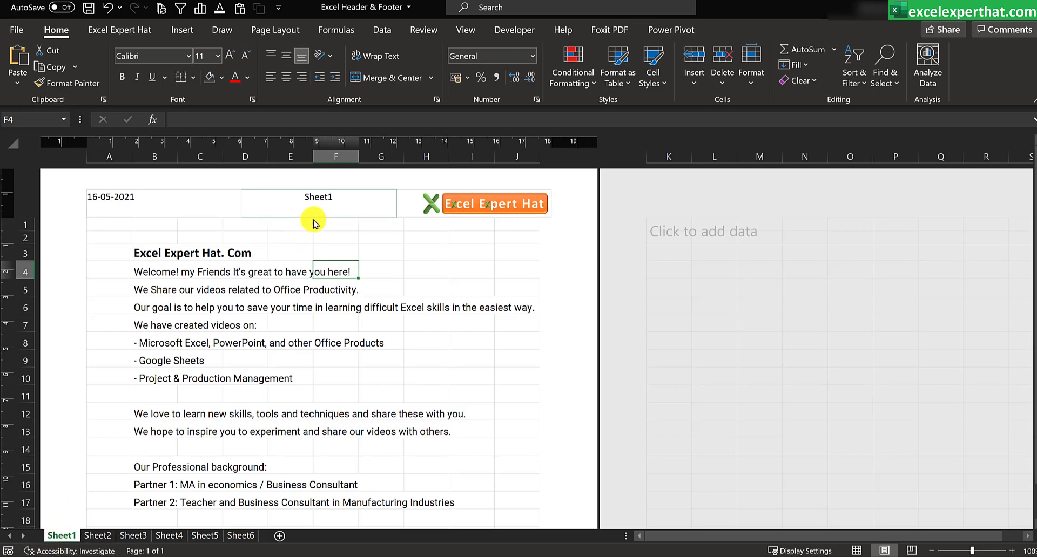
Step: Jump from the header's center section to the footer and back with Go to Footer and Go to Header
click(356, 203)
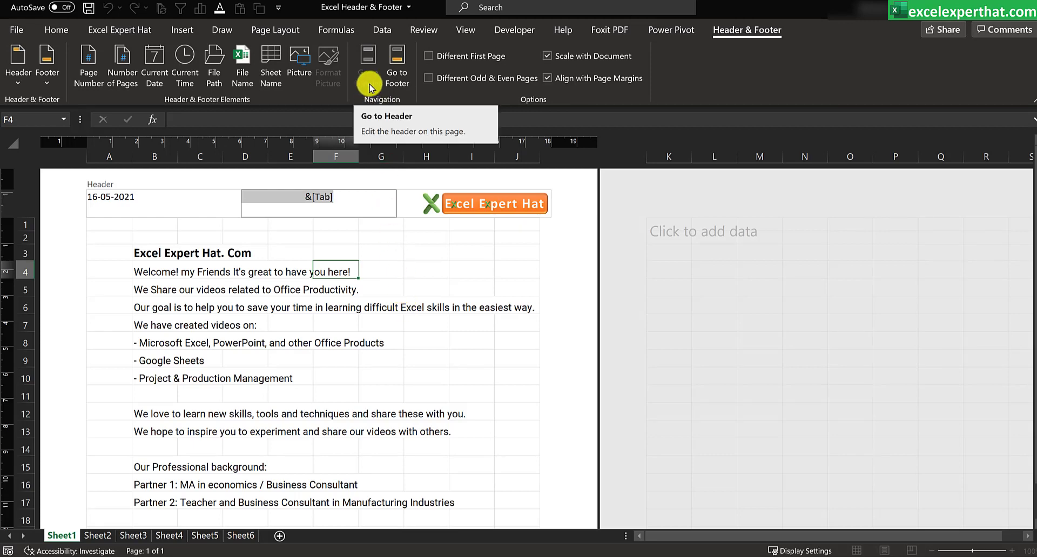
click(395, 80)
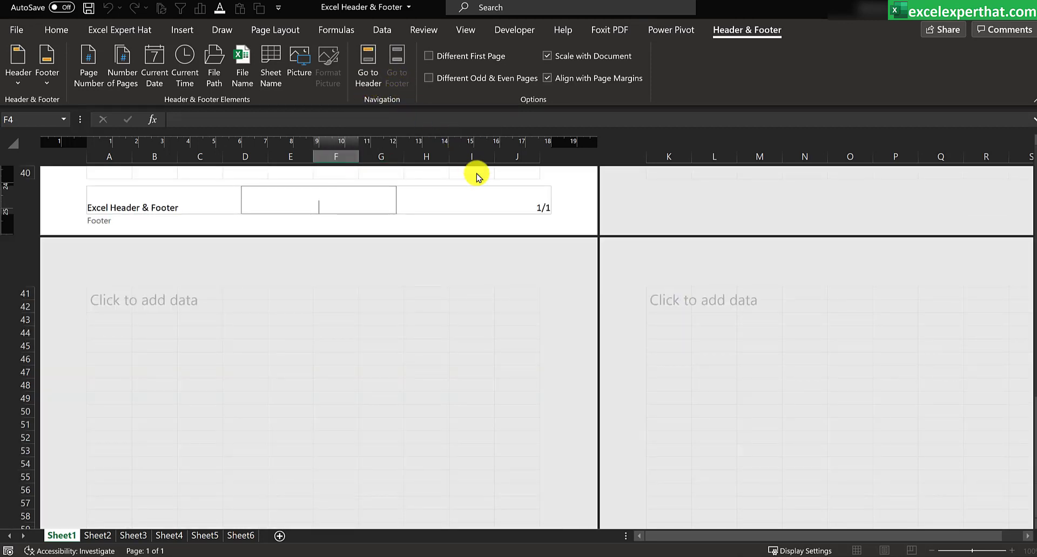
click(366, 84)
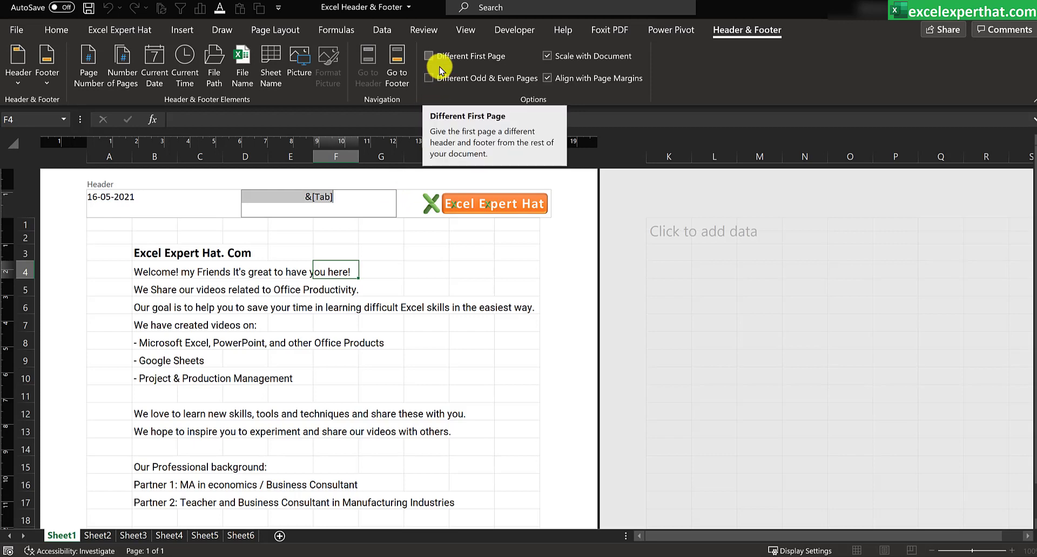
Step: Try the Different First Page option, enable Different Odd & Even Pages, switch Different First Page off again, and leave the header
click(428, 57)
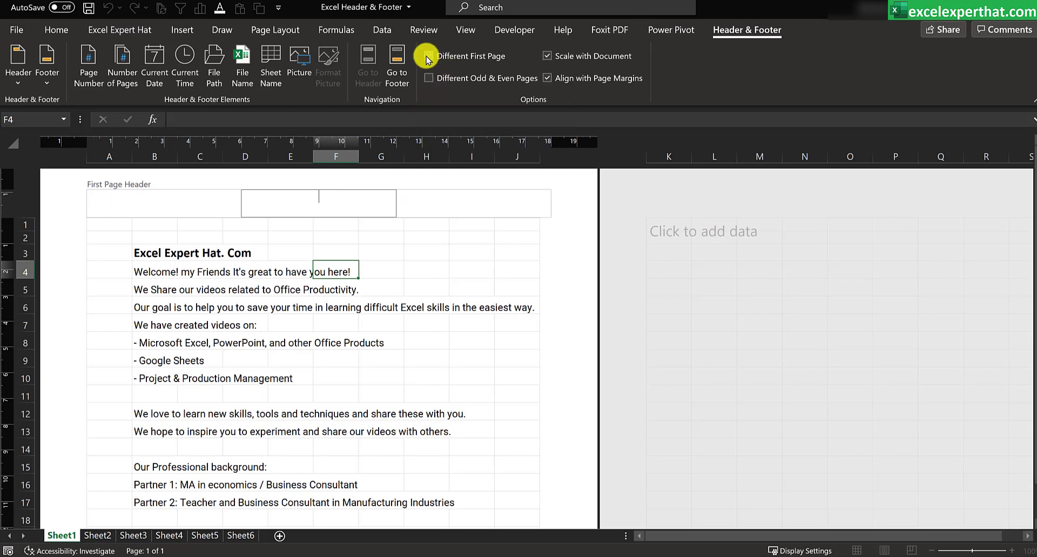
click(429, 77)
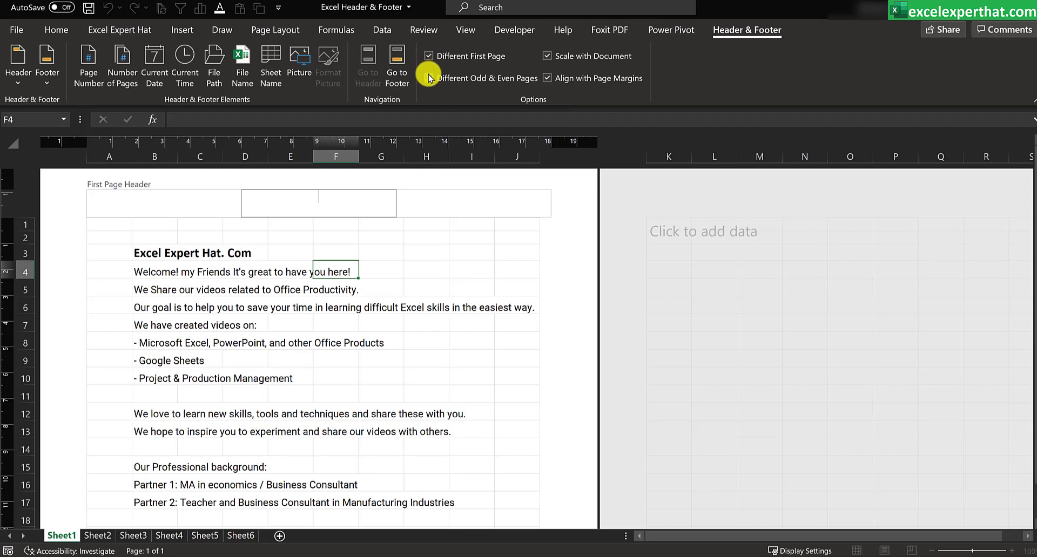
click(430, 54)
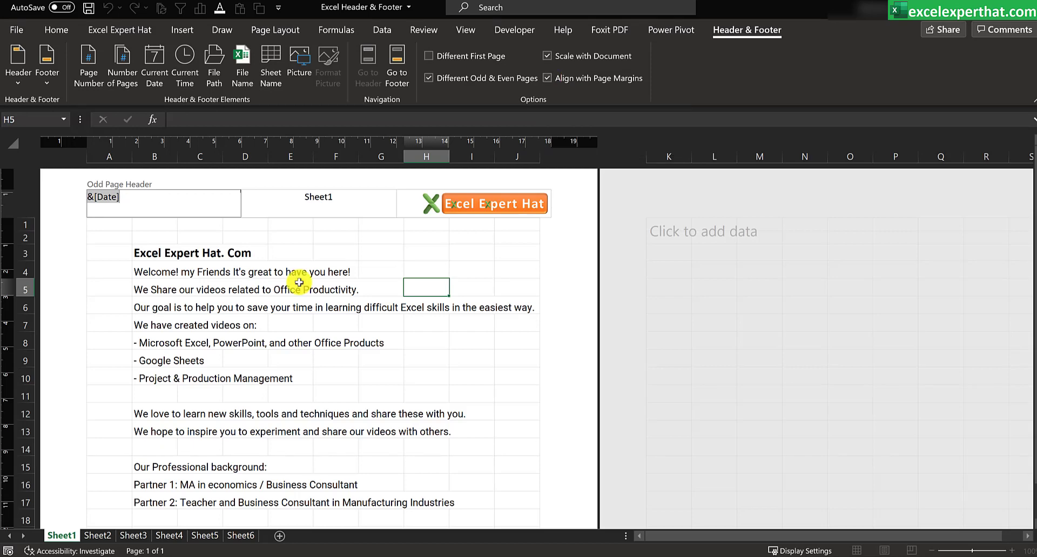
click(299, 285)
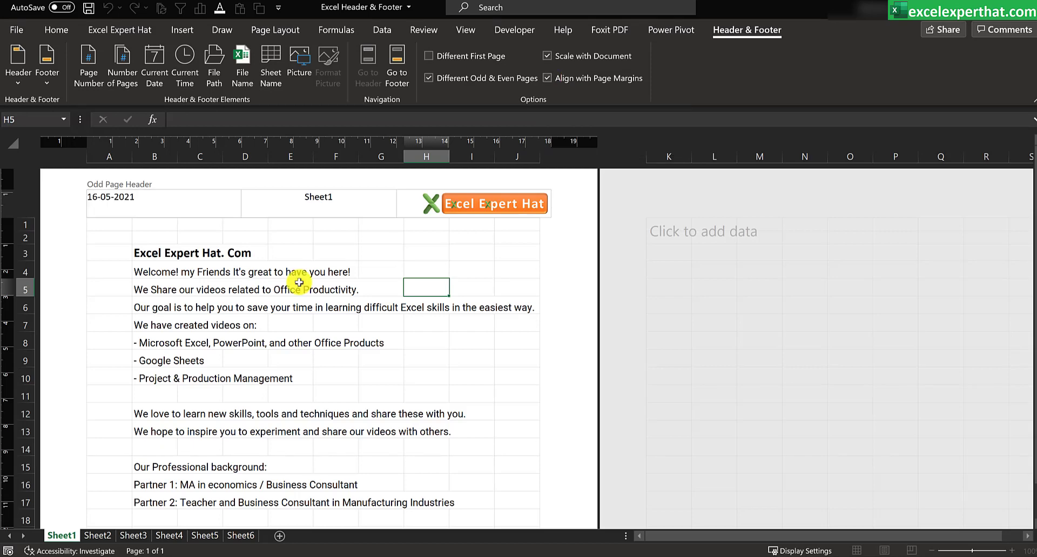
Step: Check the header and footer of Sheet1 in the print preview, and return to the worksheet
click(16, 32)
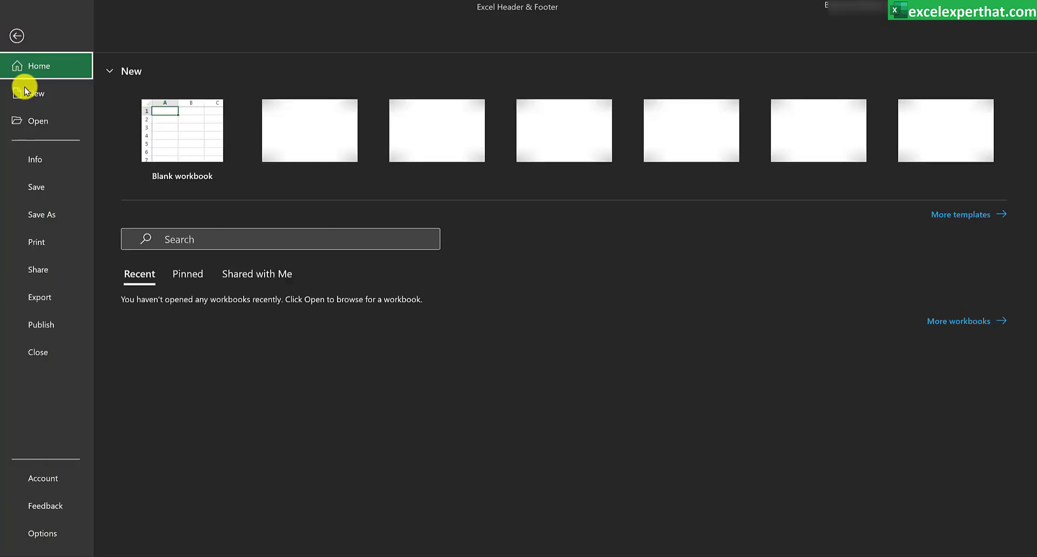
click(47, 247)
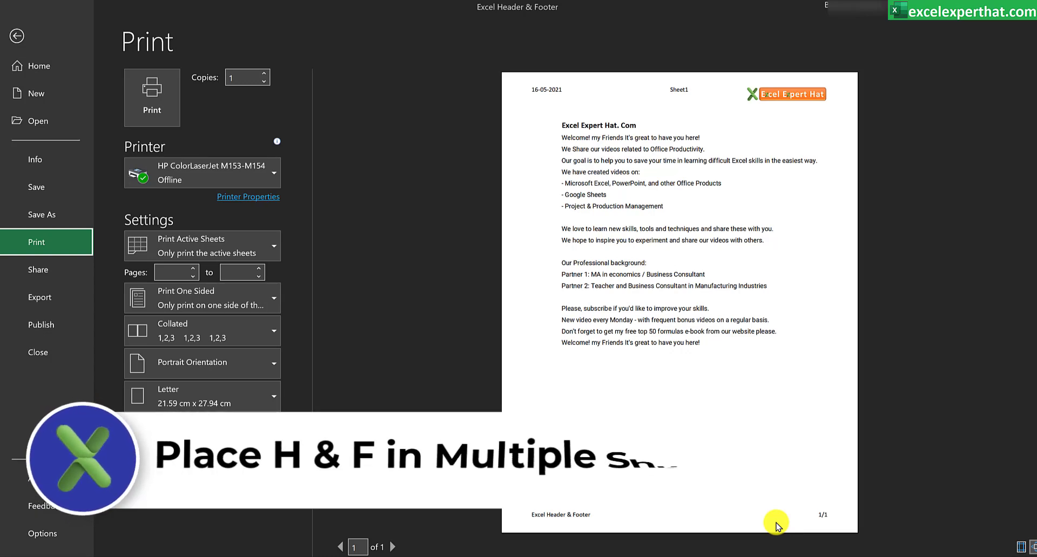
click(17, 35)
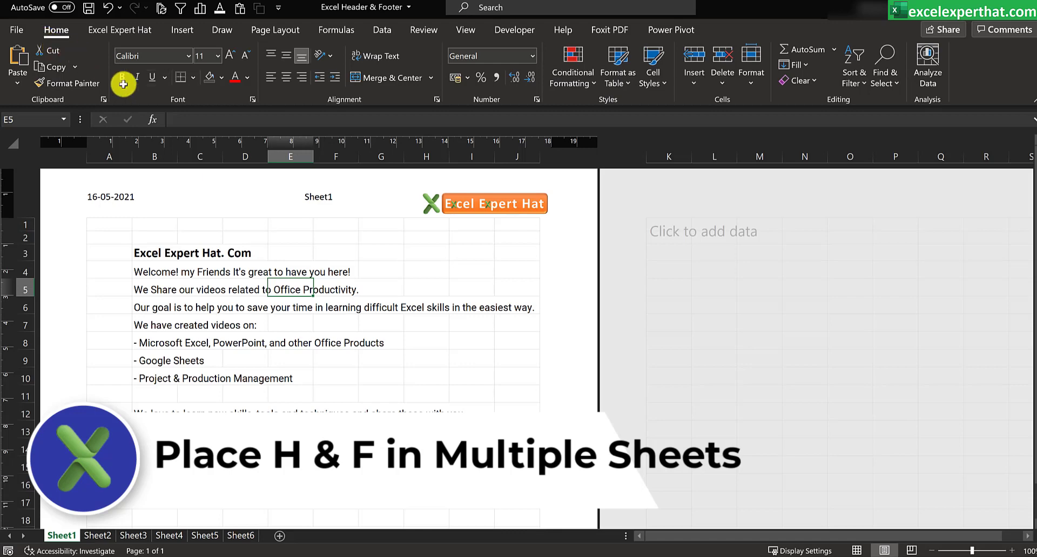
click(408, 238)
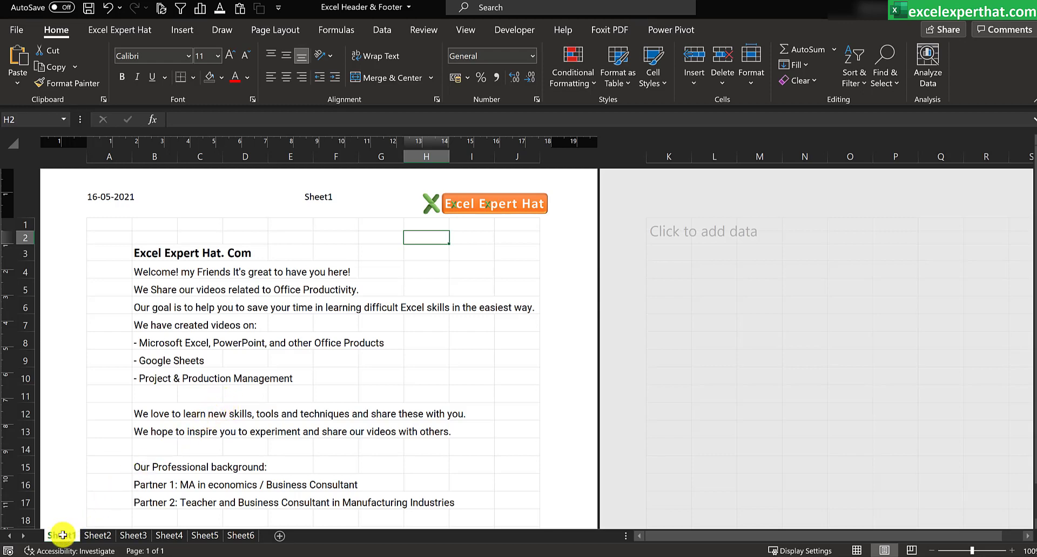
Step: Group Sheet1, Sheet2 and Sheet3, and open the left section of the header for editing
key(ctrl)
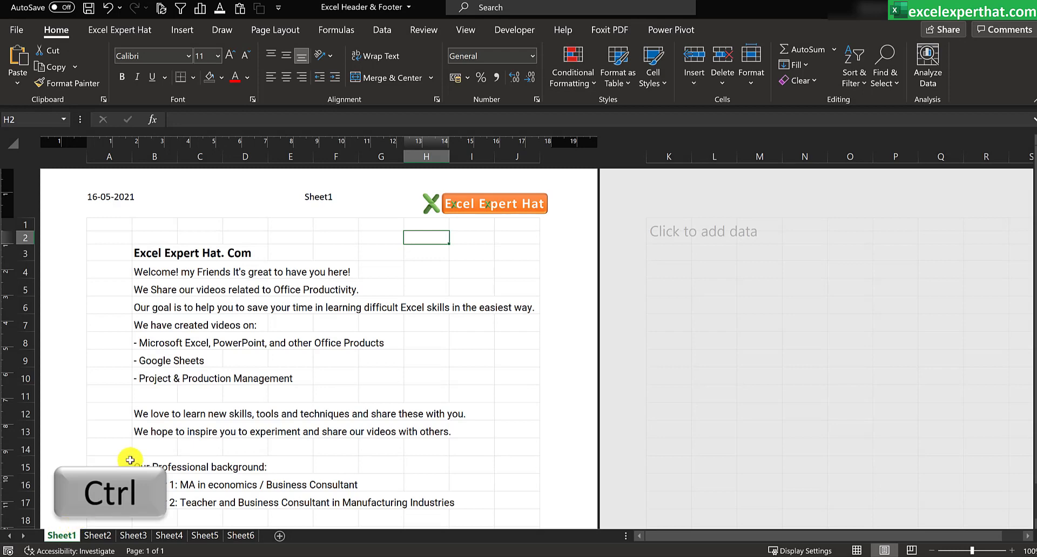
ctrl+click(98, 535)
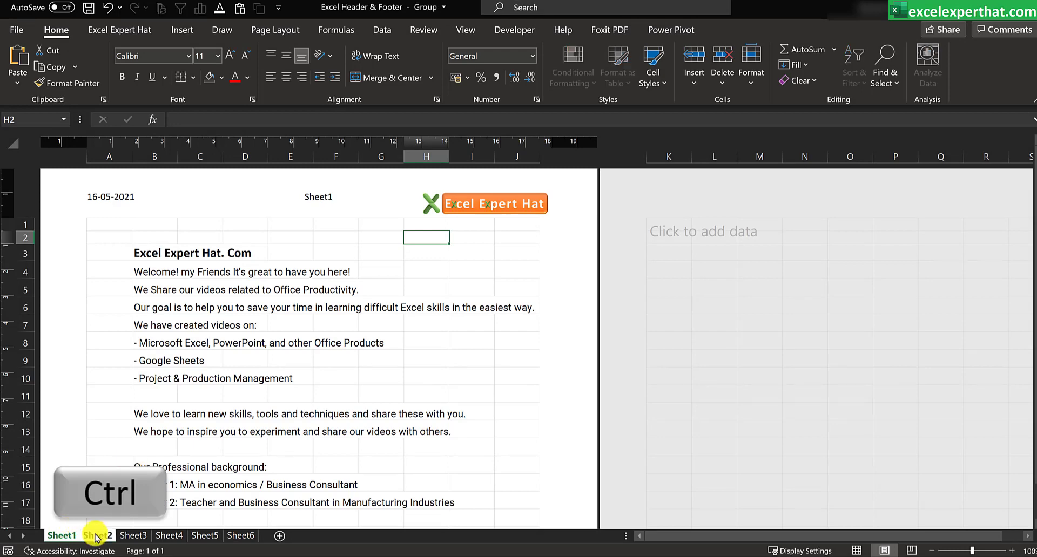
ctrl+click(136, 536)
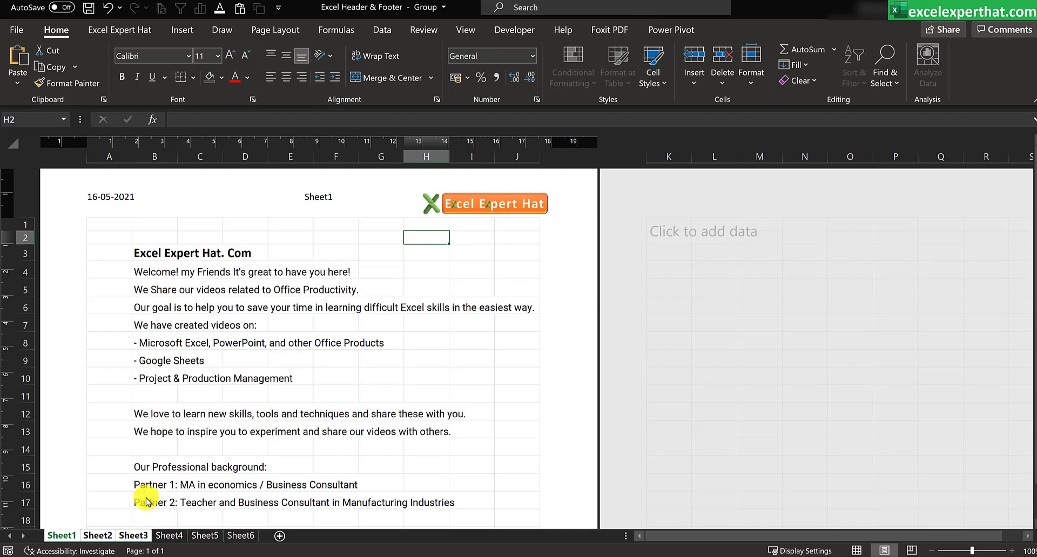
click(210, 205)
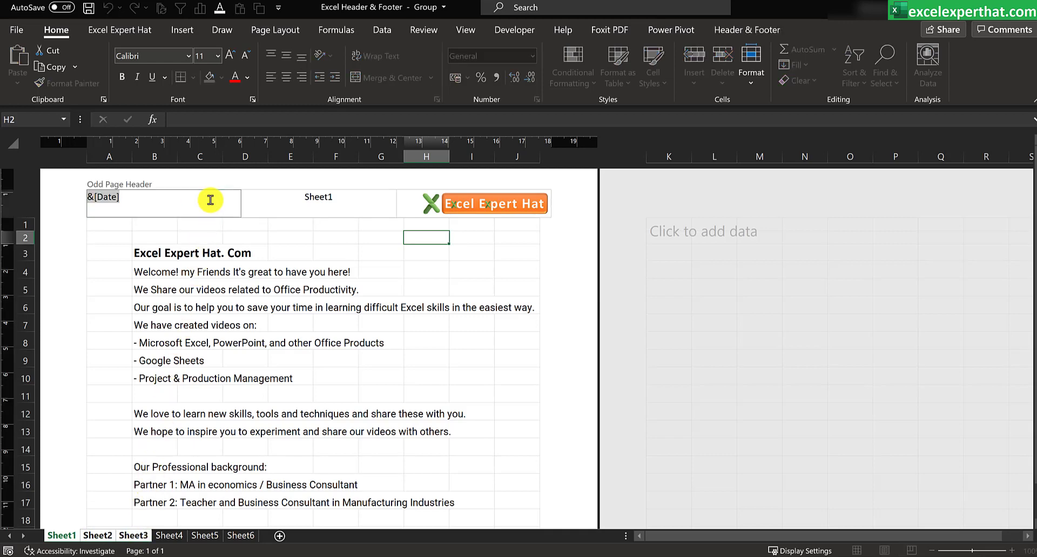
Step: Check the print preview of the grouped sheets from Sheet2 and again from Sheet3
click(97, 535)
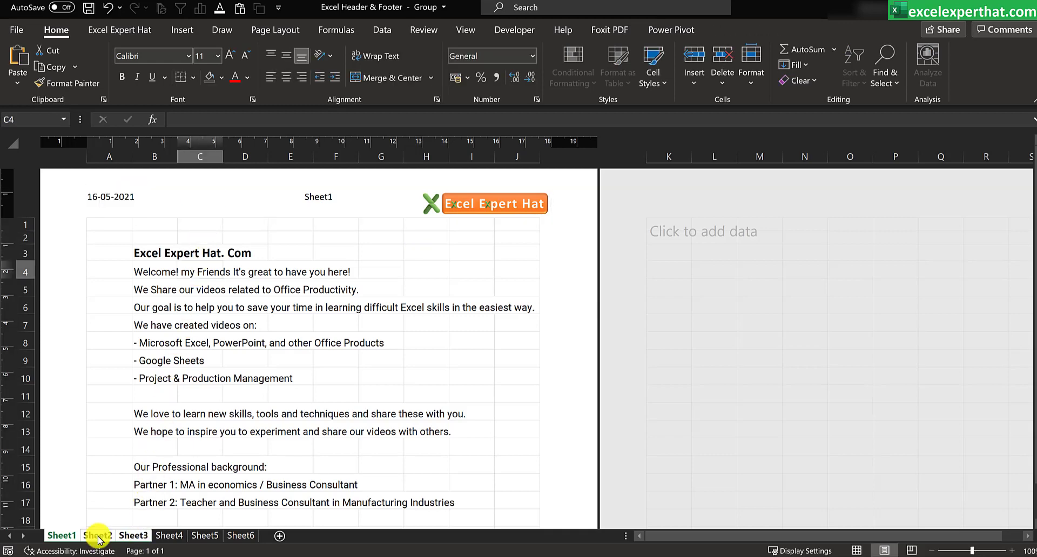
click(24, 35)
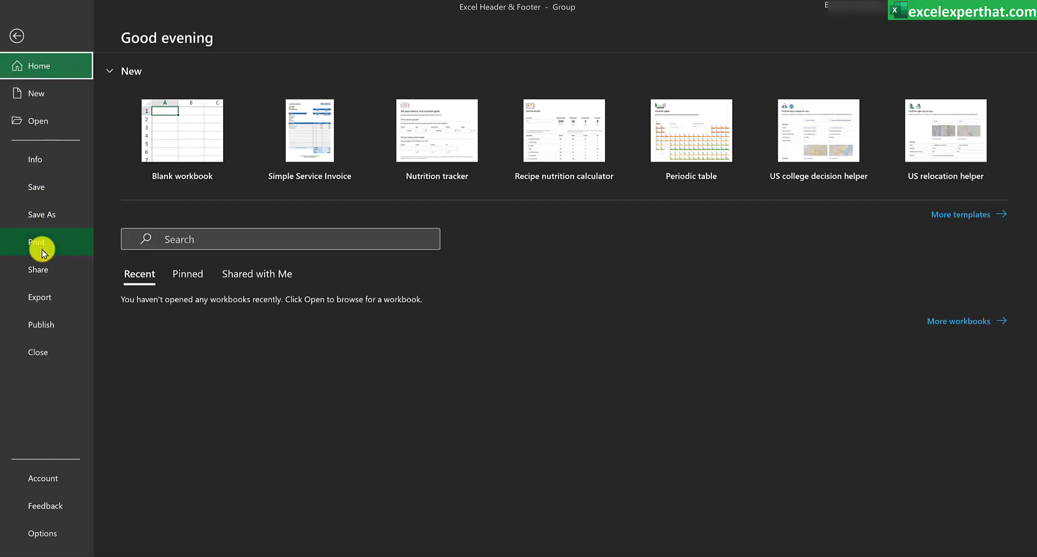
click(38, 243)
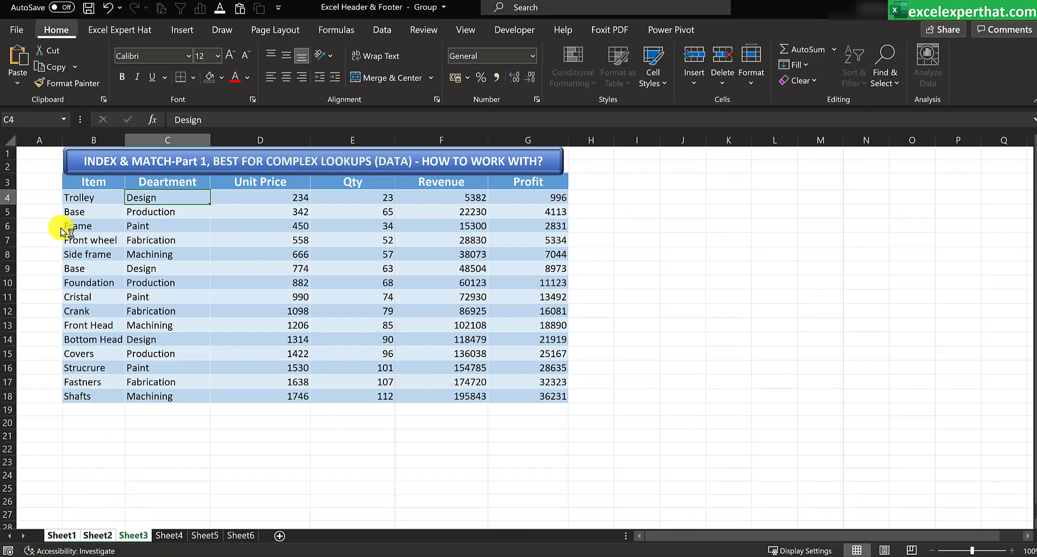
click(11, 31)
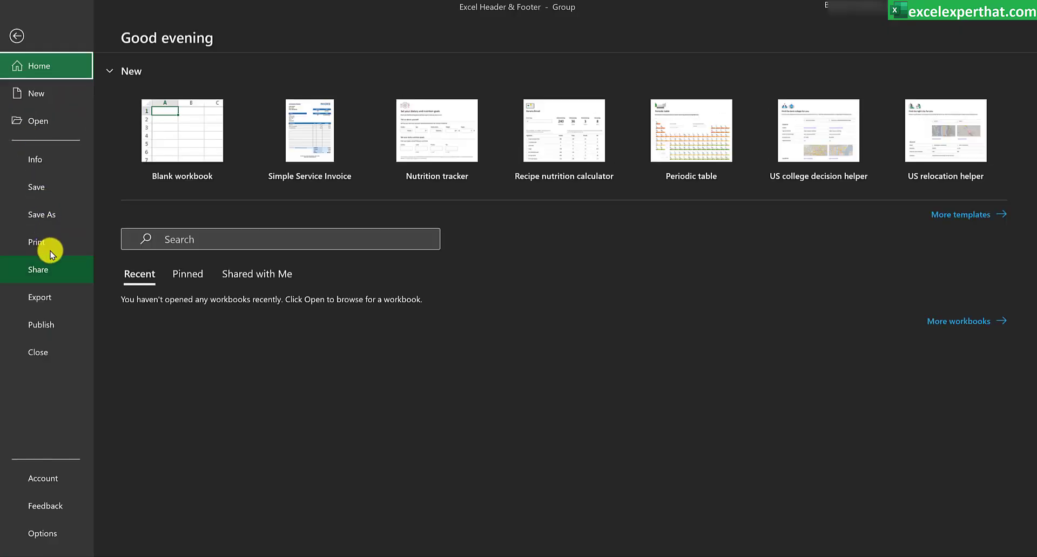
click(27, 251)
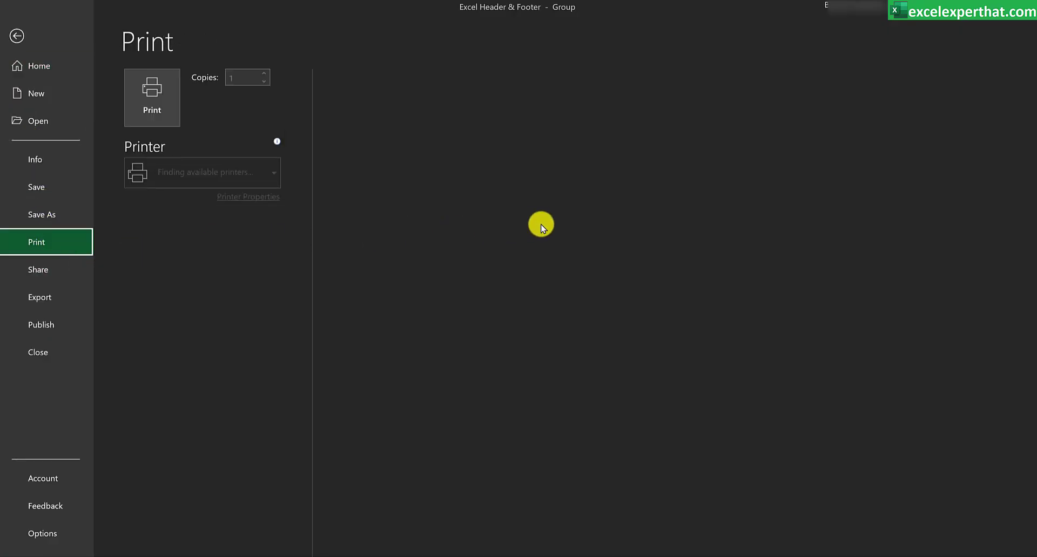